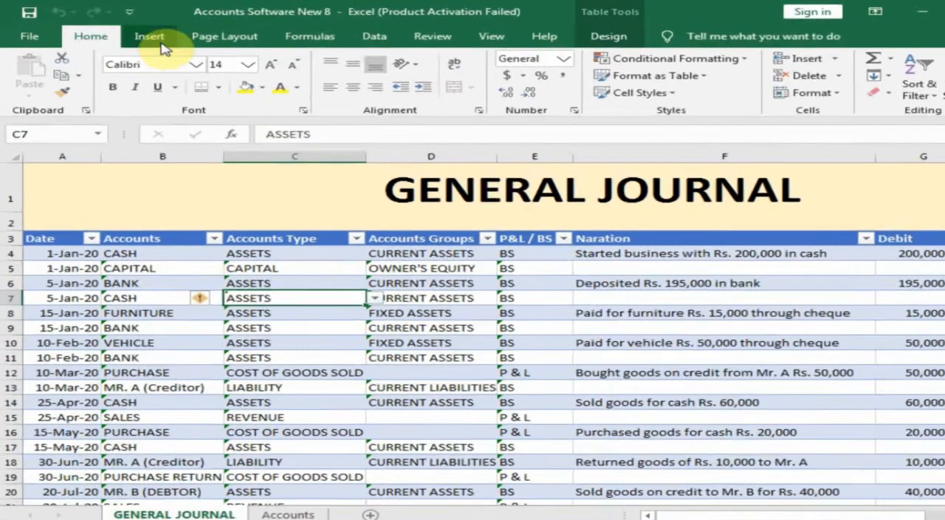
Step: Create a PivotTable from Table1 on a new worksheet and rename that sheet TRIAL BALANCE
{"action": "left_click", "coordinate": [136, 32]}
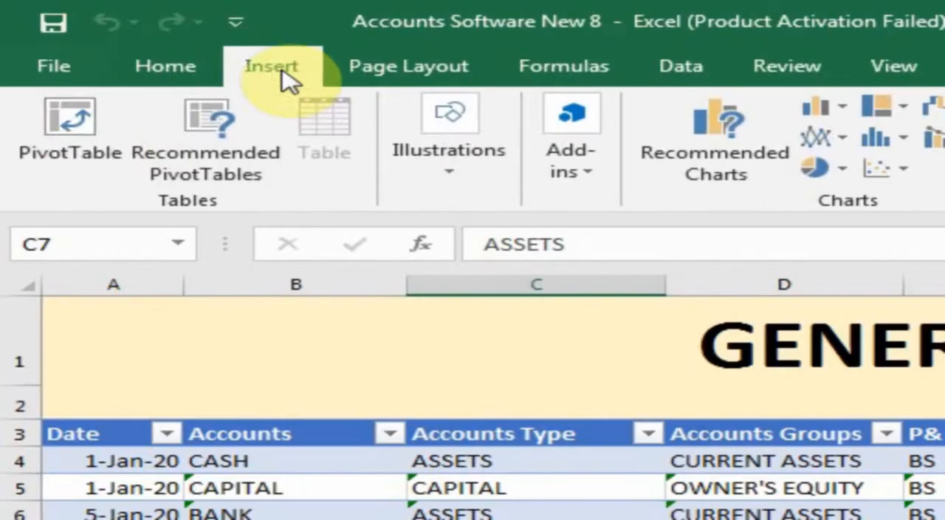
{"action": "left_click", "coordinate": [90, 151]}
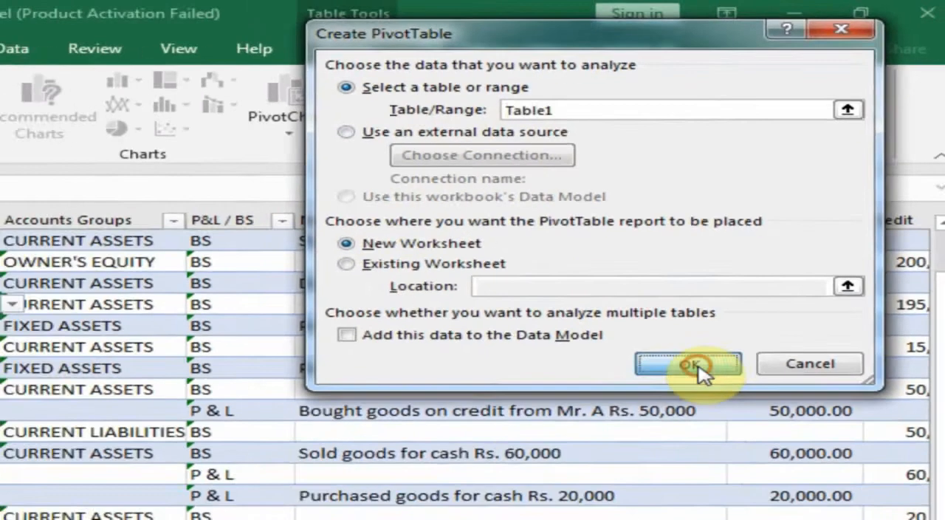
{"action": "left_click", "coordinate": [625, 461]}
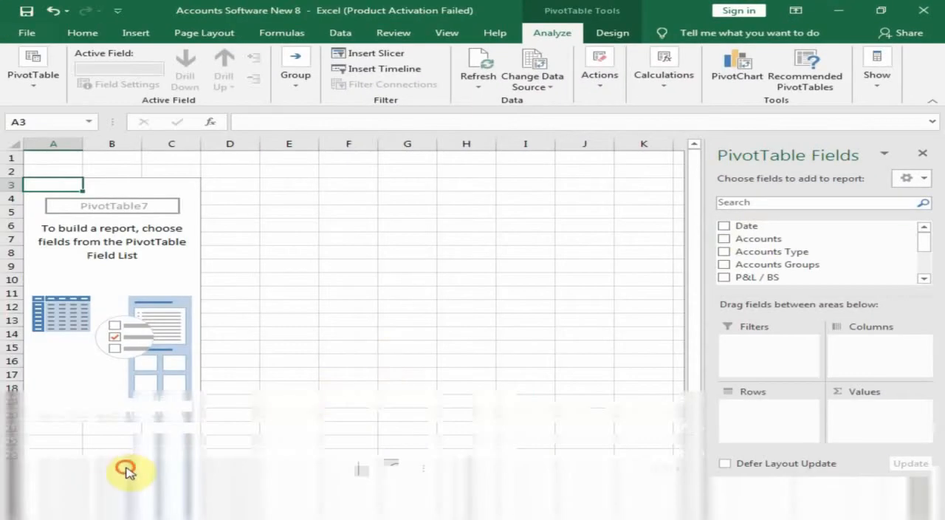
{"action": "double_click", "coordinate": [127, 470]}
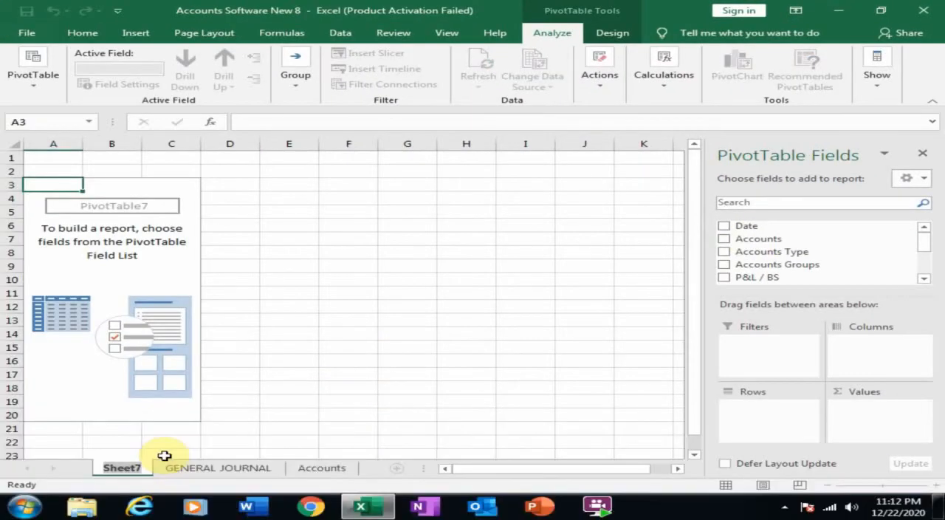
{"action": "type", "text": "TRIAL BALANCE"}
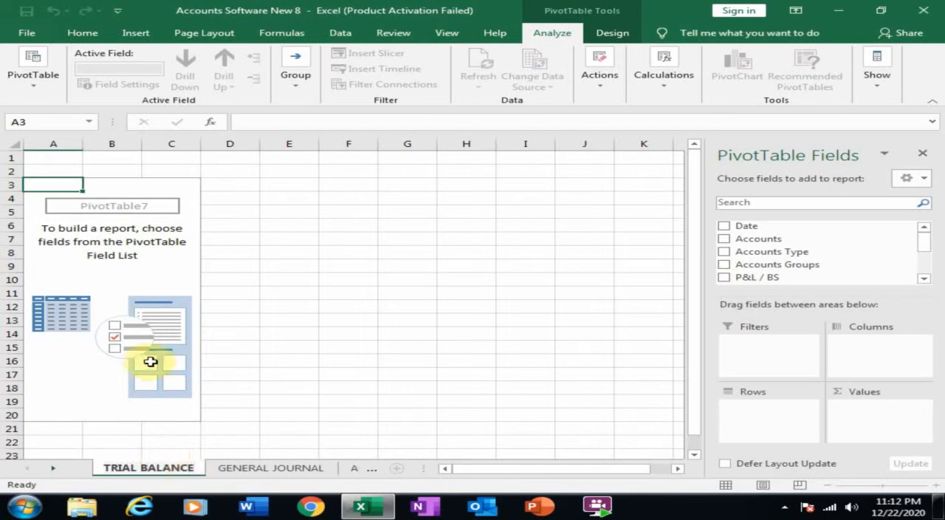
{"action": "left_click", "coordinate": [157, 279]}
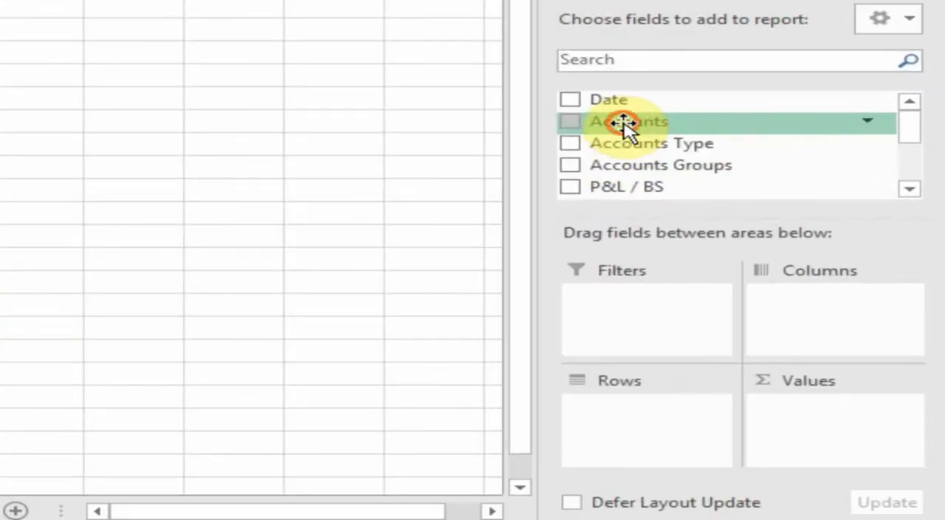
Step: Build the trial balance with Accounts as rows and the sums of Debit and Credit as values, and check both grand totals
{"action": "left_click_drag", "start_coordinate": [623, 123], "coordinate": [616, 413]}
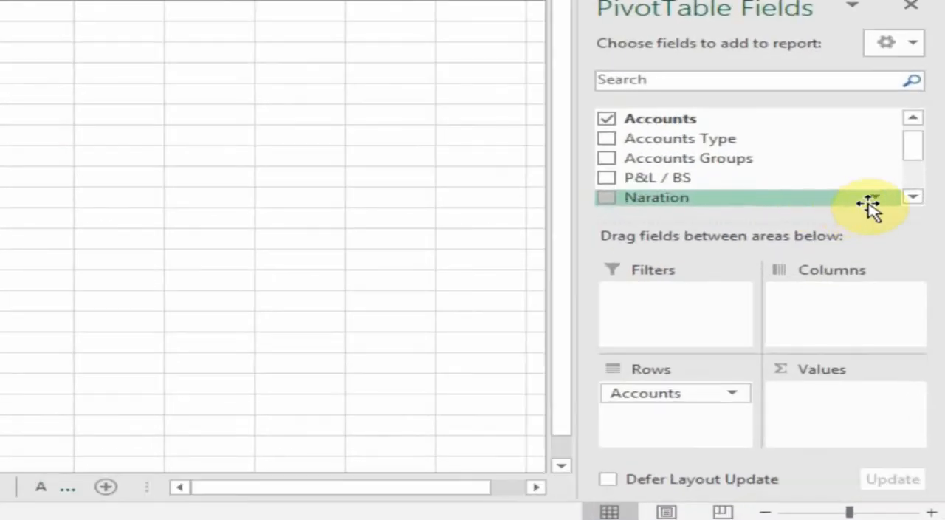
{"action": "left_click", "coordinate": [914, 197]}
{"action": "left_click", "coordinate": [914, 197]}
{"action": "left_click", "coordinate": [915, 197]}
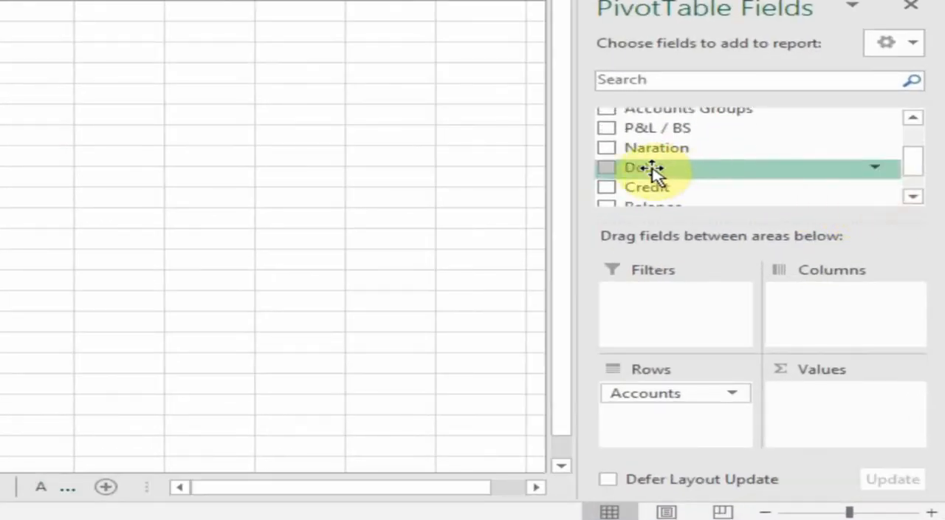
{"action": "left_click_drag", "start_coordinate": [655, 169], "coordinate": [820, 399]}
{"action": "left_click_drag", "start_coordinate": [657, 171], "coordinate": [831, 420]}
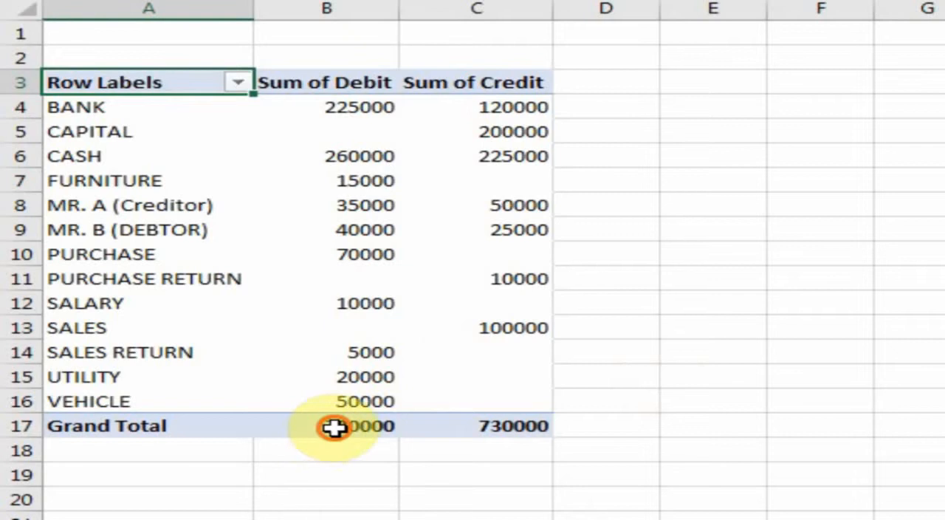
{"action": "left_click", "coordinate": [334, 427]}
{"action": "left_click", "coordinate": [514, 427]}
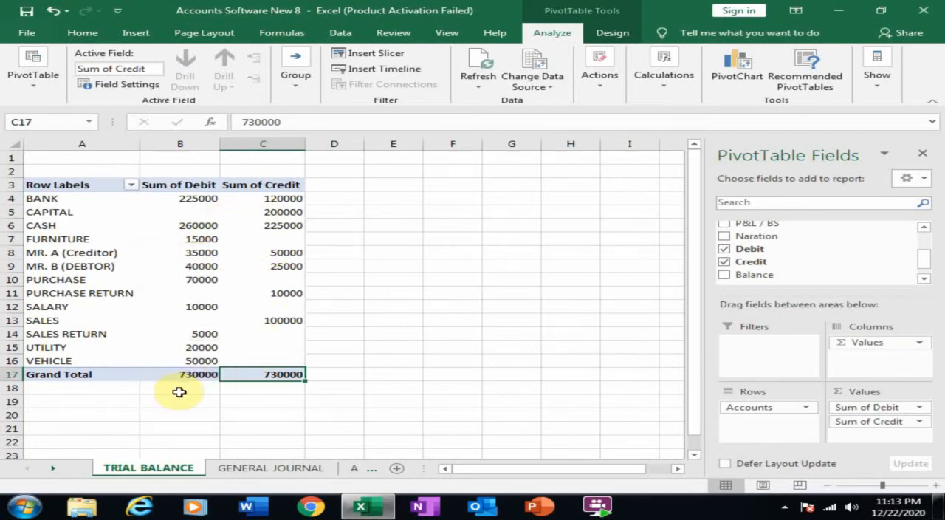
Step: Create another PivotTable from the GENERAL JOURNAL table on a new worksheet and rename that sheet INCOME STATEMENT
{"action": "left_click", "coordinate": [255, 467]}
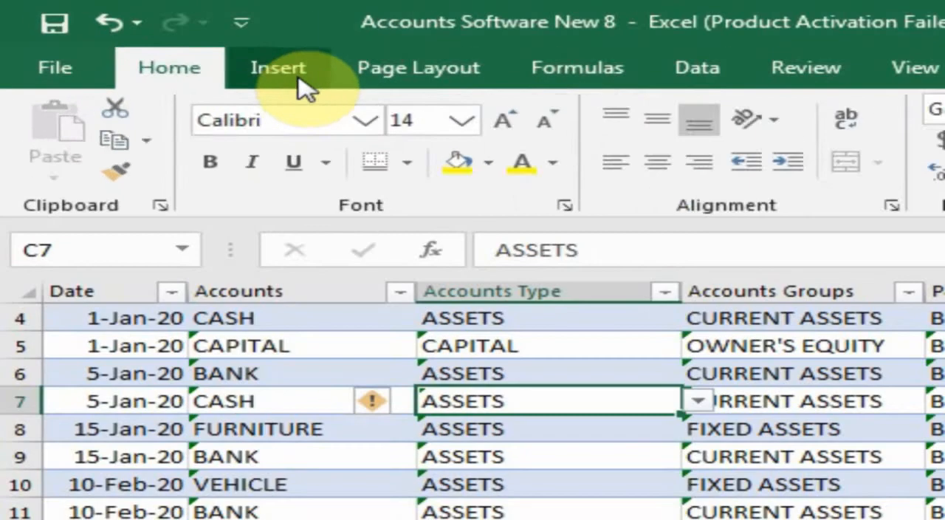
{"action": "left_click", "coordinate": [144, 37]}
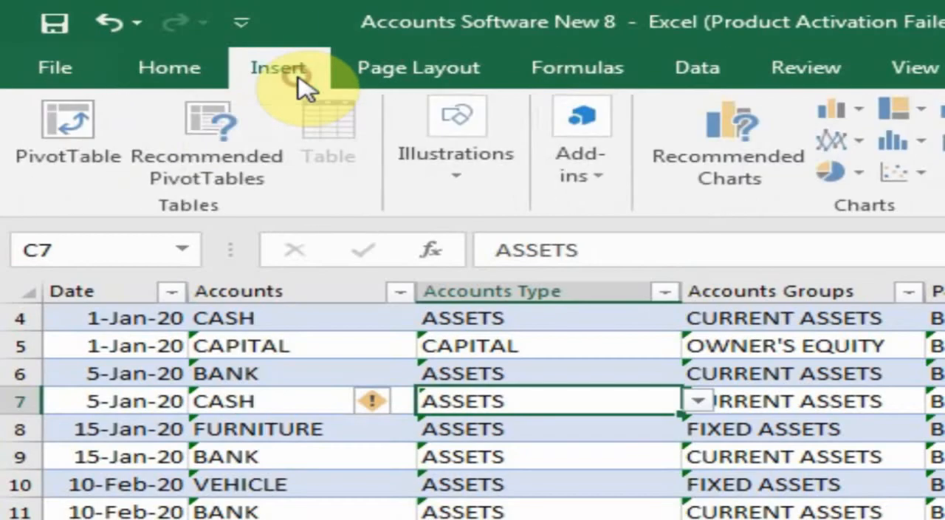
{"action": "left_click", "coordinate": [59, 136]}
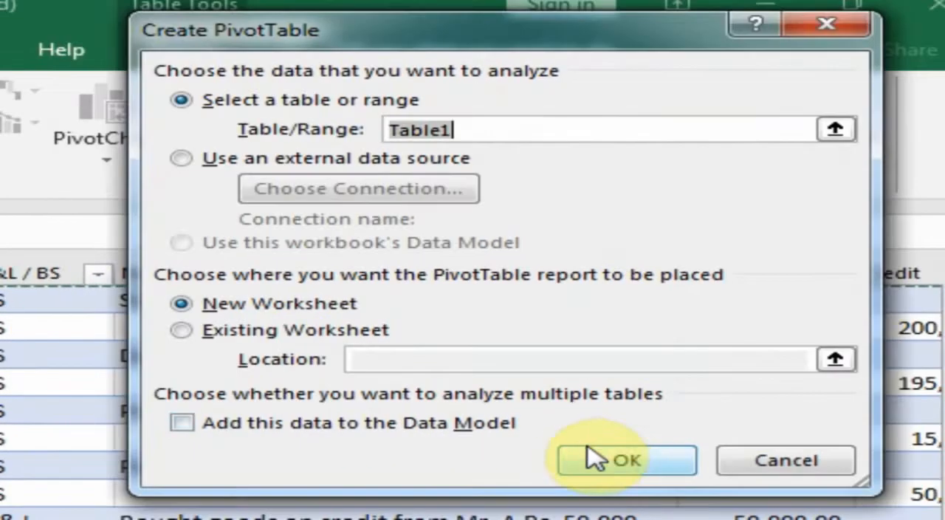
{"action": "left_click", "coordinate": [605, 459]}
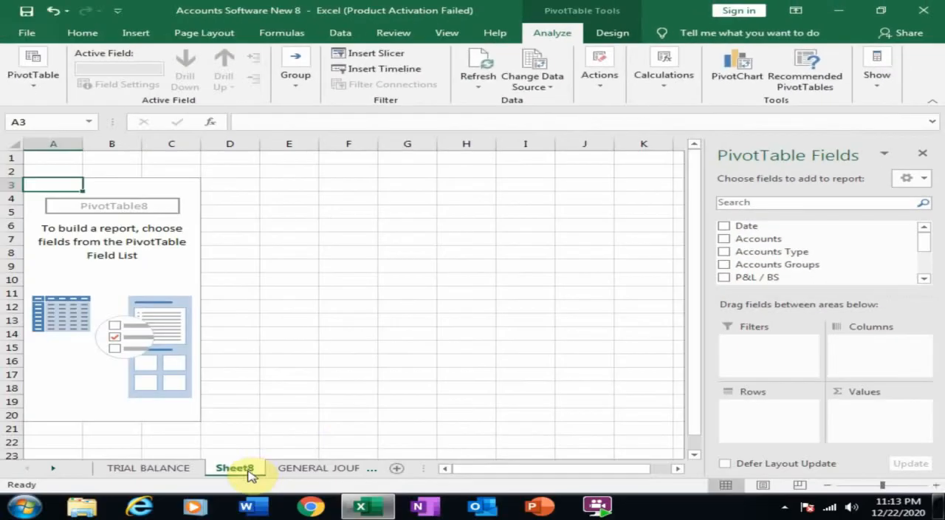
{"action": "left_click", "coordinate": [244, 469]}
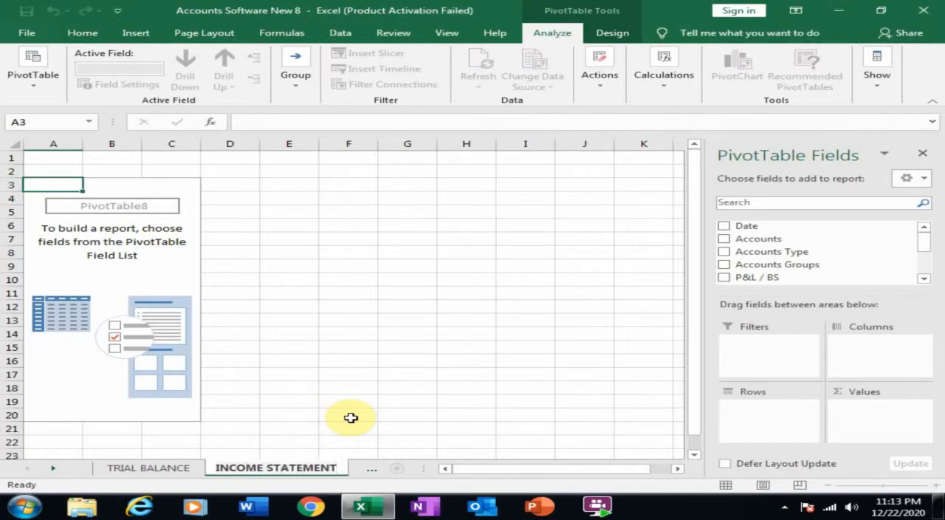
{"action": "type", "text": "INCOME STATEMENT"}
{"action": "left_click", "coordinate": [110, 291]}
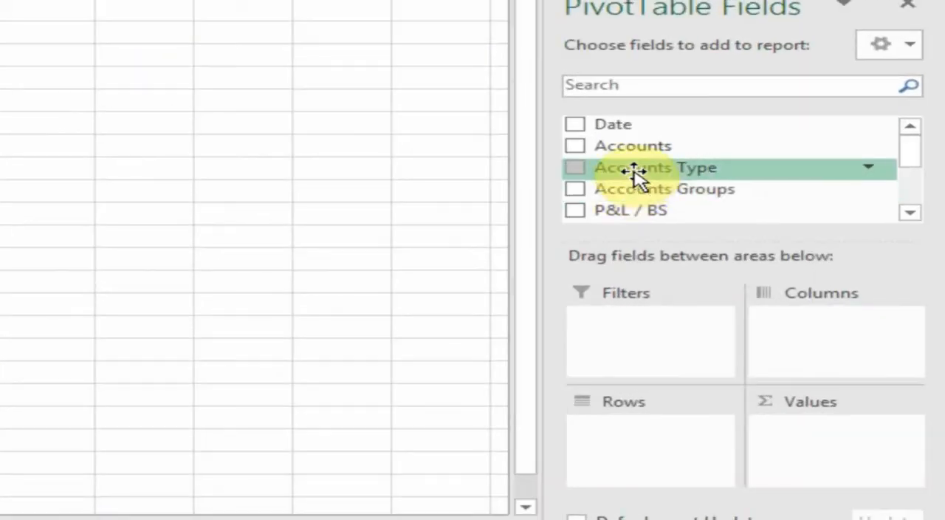
Step: Set Accounts Type and Accounts as nested row fields and P&L / BS as the report filter
{"action": "left_click_drag", "start_coordinate": [636, 177], "coordinate": [656, 443]}
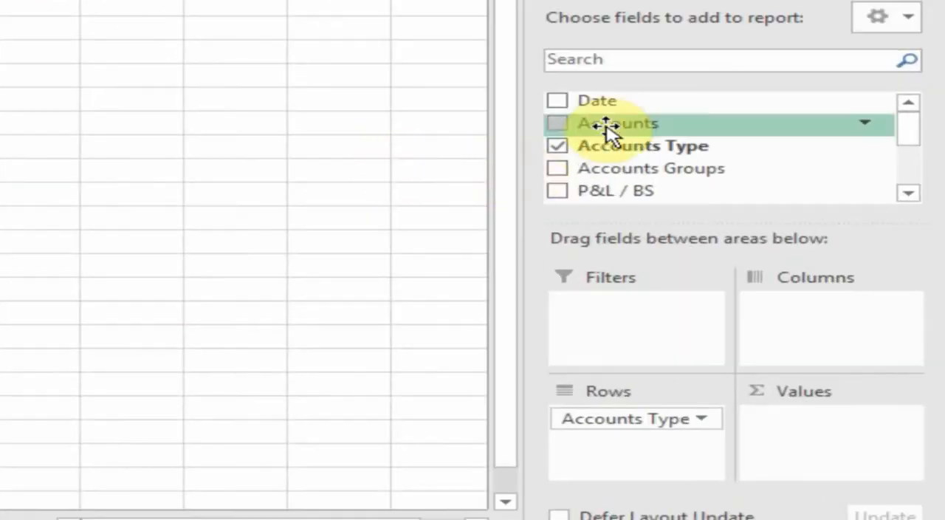
{"action": "left_click_drag", "start_coordinate": [610, 123], "coordinate": [602, 452]}
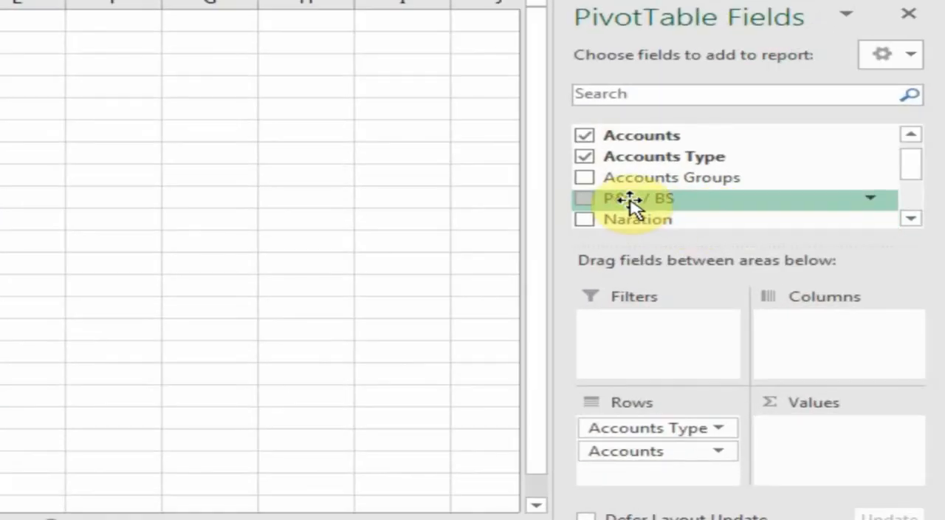
{"action": "left_click_drag", "start_coordinate": [629, 201], "coordinate": [613, 336]}
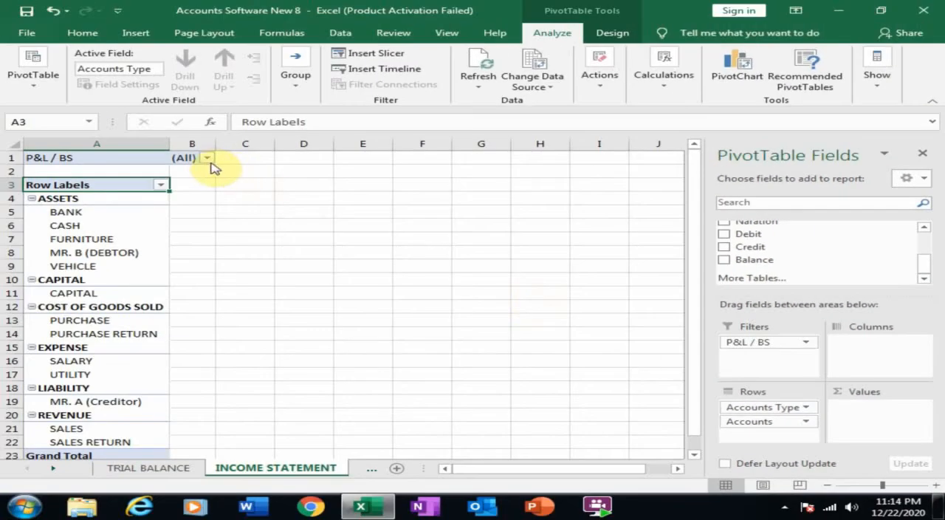
Step: Filter the income statement report to P & L and add the Balance field as summed values
{"action": "left_click", "coordinate": [208, 159]}
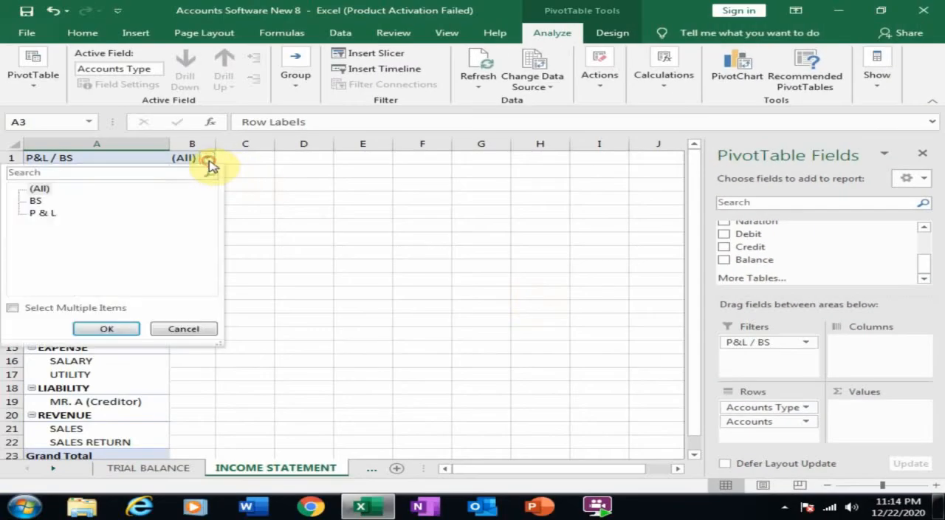
{"action": "left_click", "coordinate": [119, 330]}
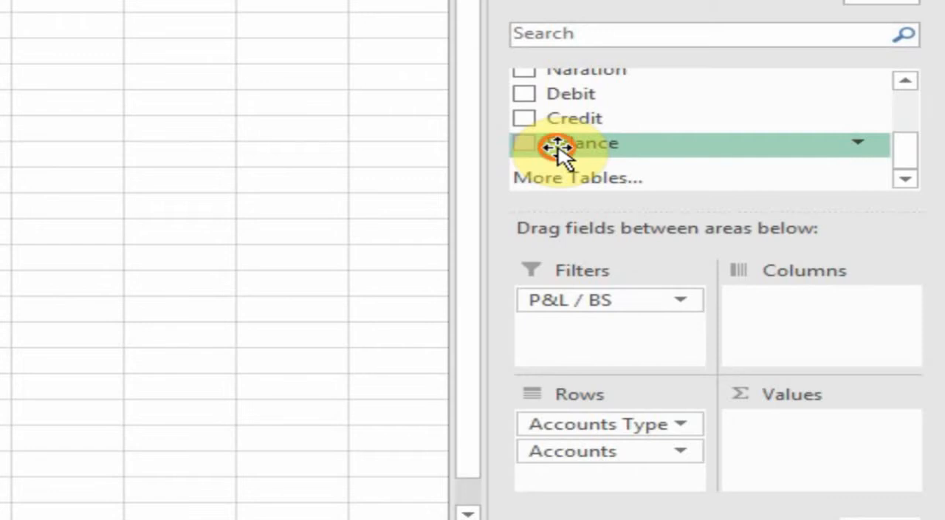
{"action": "left_click_drag", "start_coordinate": [557, 148], "coordinate": [757, 442]}
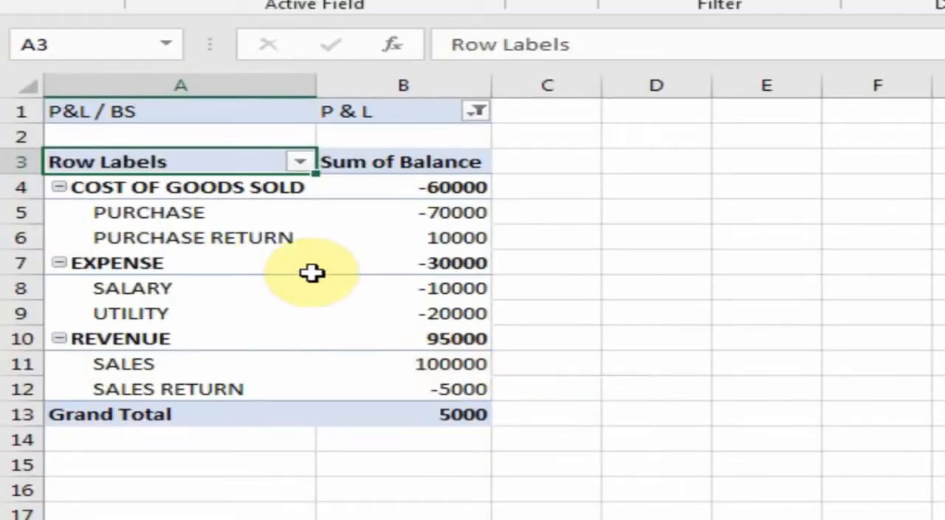
Step: Insert a blank line after each item in the income statement PivotTable
{"action": "left_click", "coordinate": [310, 263]}
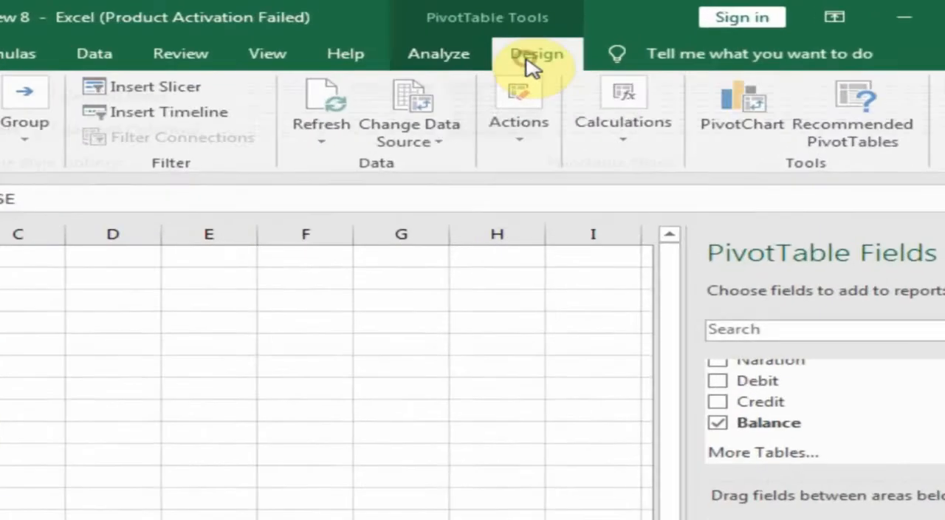
{"action": "left_click", "coordinate": [612, 33]}
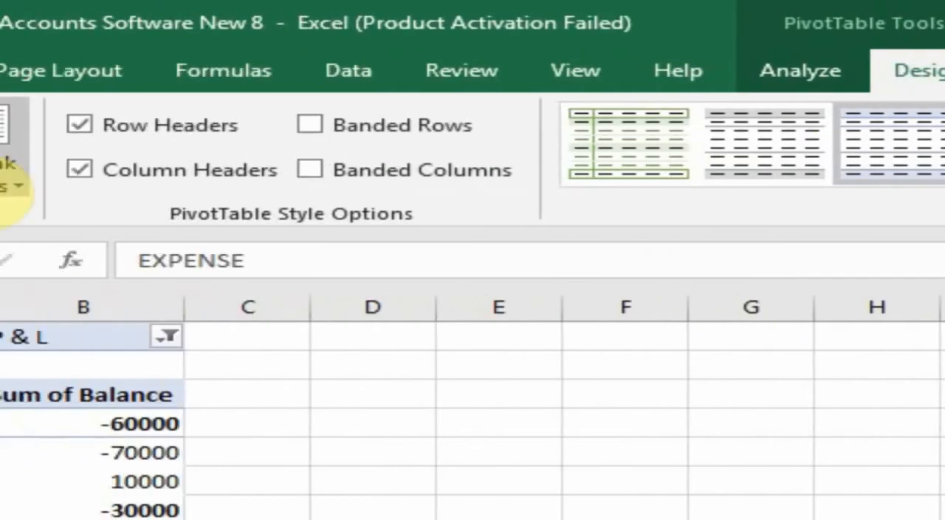
{"action": "left_click", "coordinate": [364, 148]}
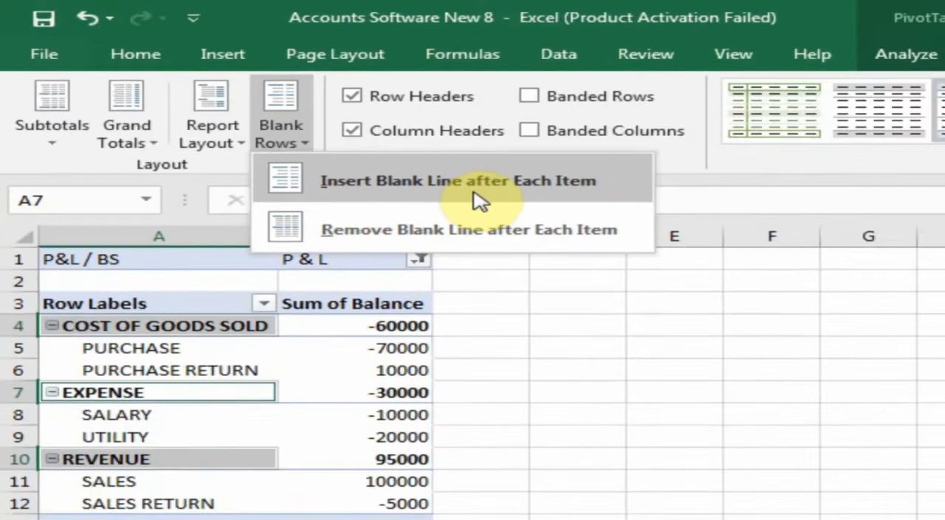
{"action": "left_click", "coordinate": [458, 181]}
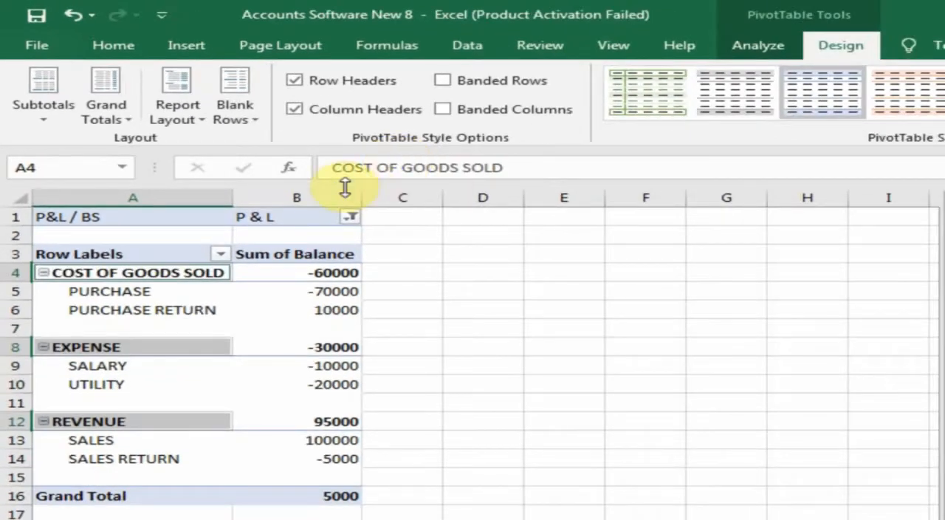
Step: Show the income statement PivotTable in tabular form and turn grand totals off for rows and columns
{"action": "left_click", "coordinate": [167, 123]}
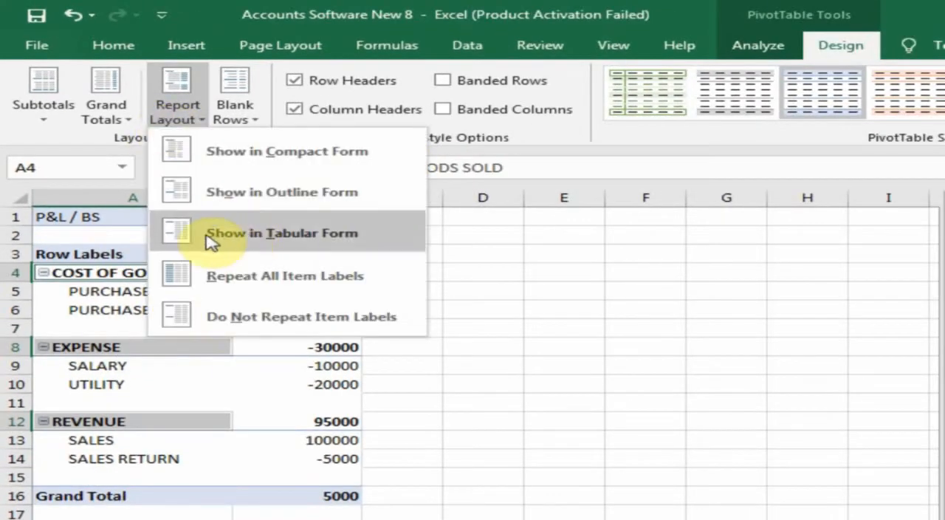
{"action": "left_click", "coordinate": [325, 232]}
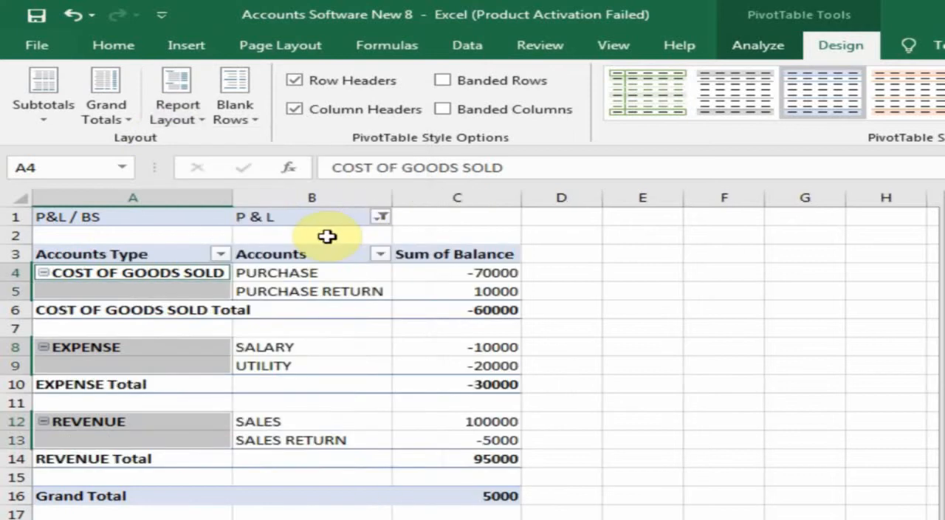
{"action": "left_click", "coordinate": [117, 122]}
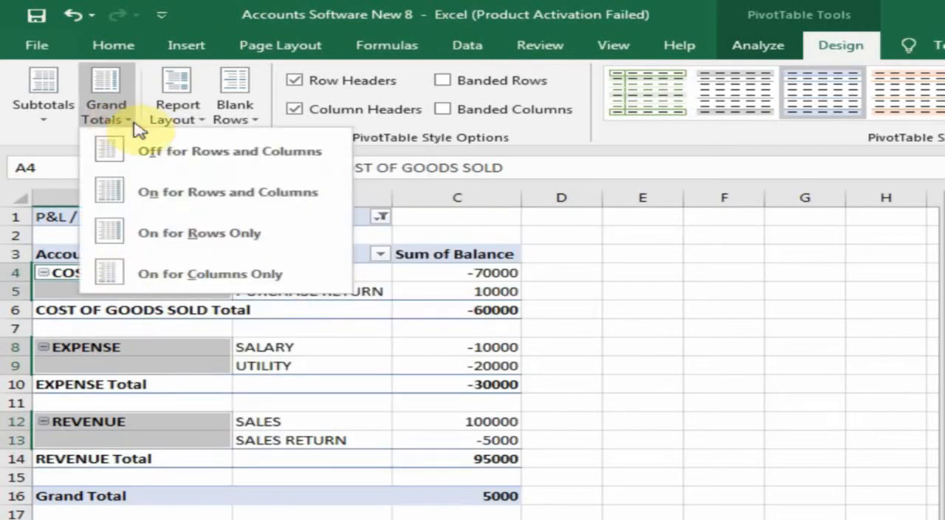
{"action": "left_click", "coordinate": [103, 152]}
{"action": "left_click", "coordinate": [303, 350]}
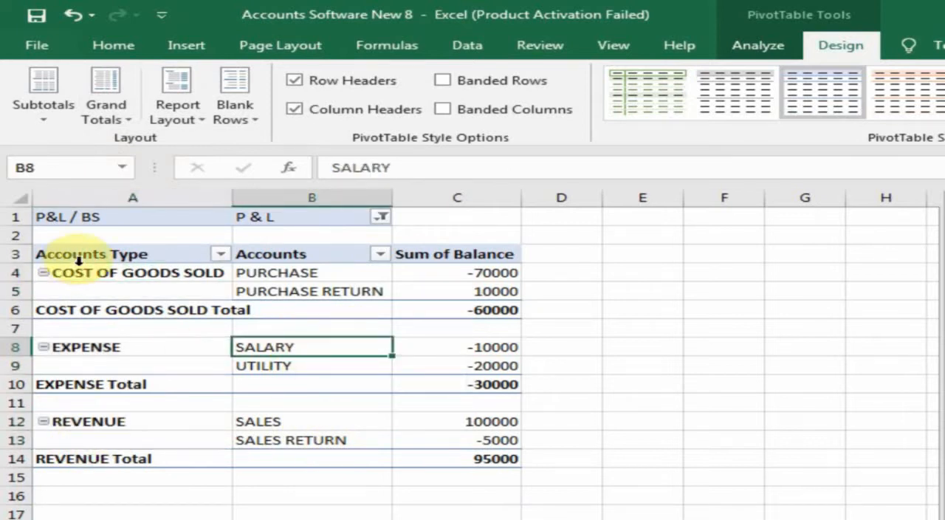
Step: Move the REVENUE group above COST OF GOODS SOLD so that it comes first in the report
{"action": "left_click", "coordinate": [149, 421]}
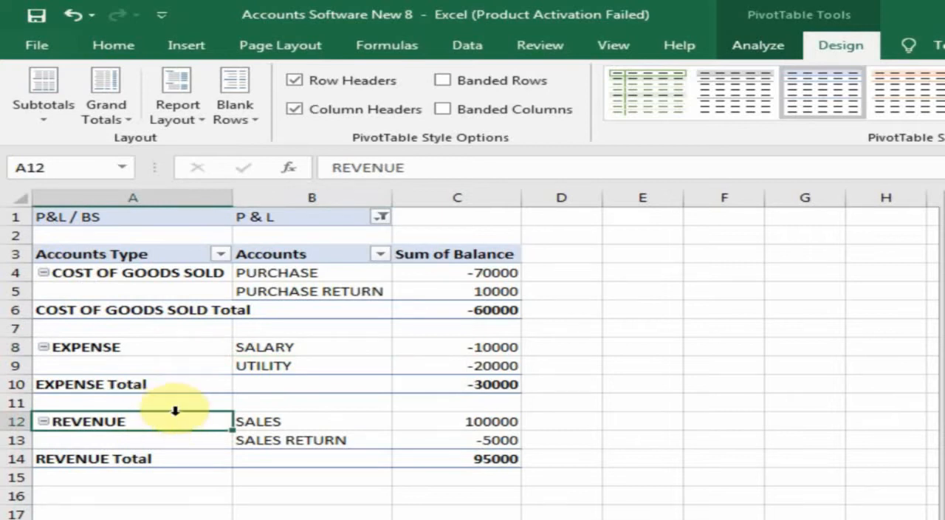
{"action": "left_click_drag", "start_coordinate": [178, 414], "coordinate": [181, 273]}
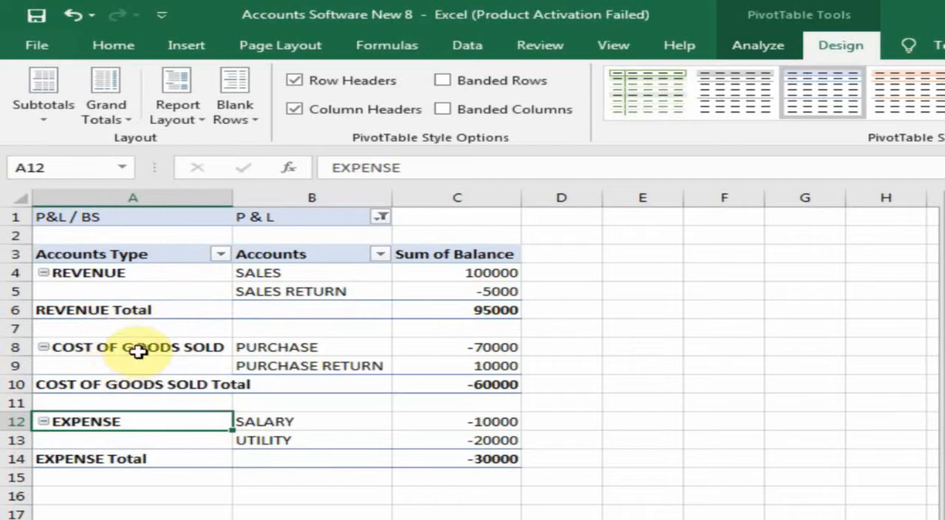
{"action": "left_click", "coordinate": [188, 349]}
{"action": "left_click", "coordinate": [108, 425]}
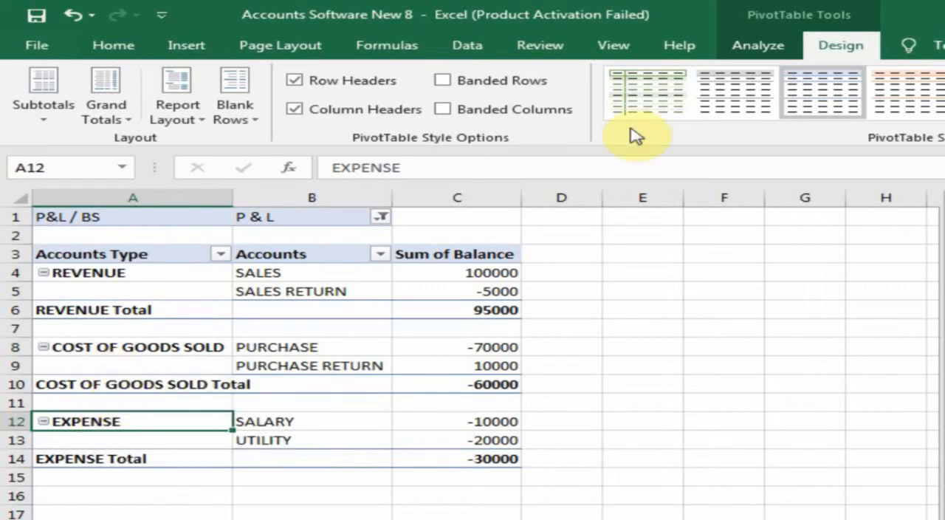
Step: Add a calculated item named GROSS PROFIT to the Accounts Type field with the formula = REVENUE + 'COST OF GOODS SOLD'
{"action": "left_click", "coordinate": [751, 61]}
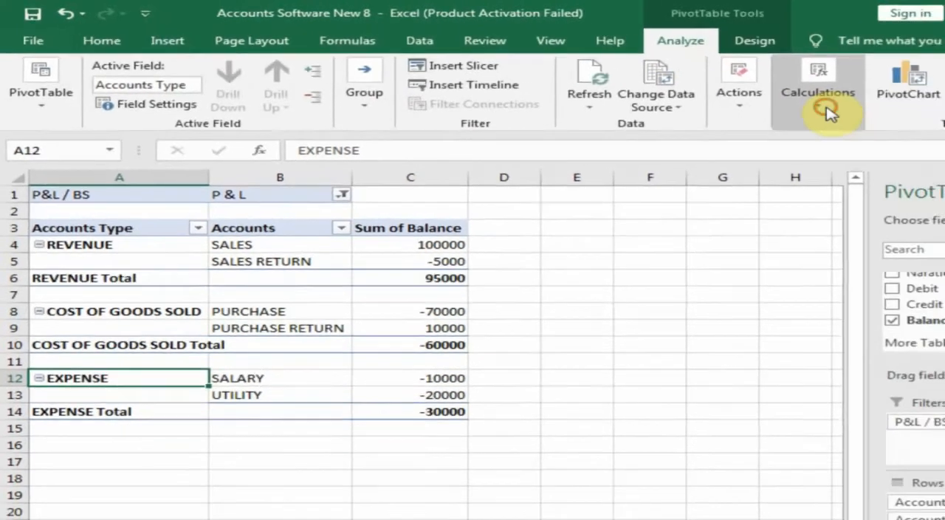
{"action": "left_click", "coordinate": [907, 100]}
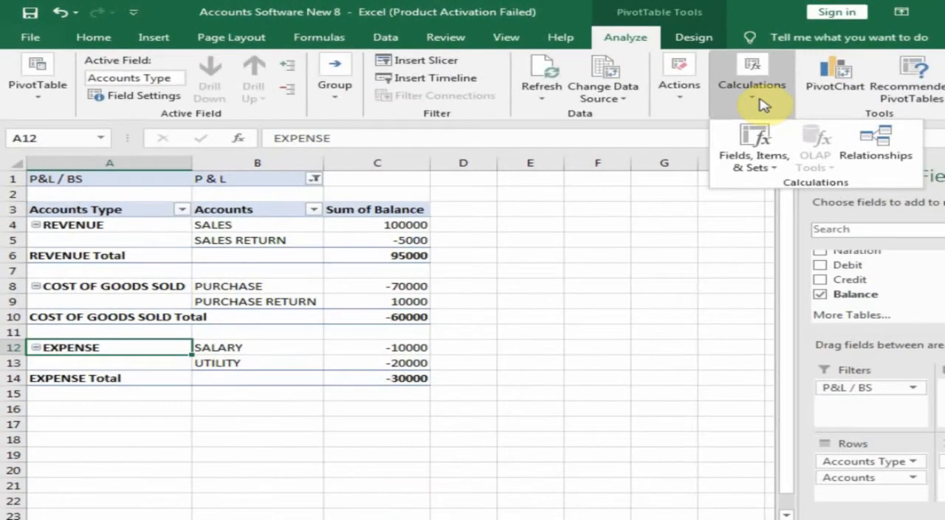
{"action": "left_click", "coordinate": [756, 166]}
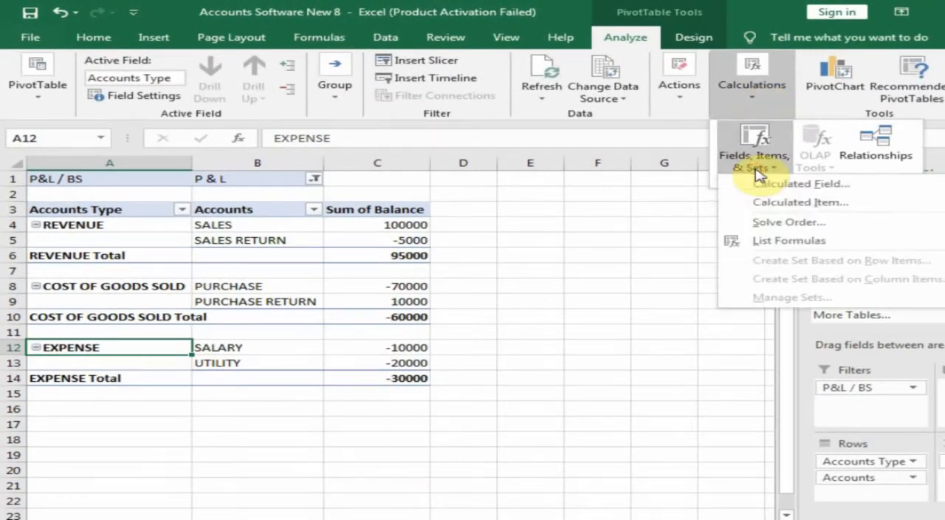
{"action": "left_click", "coordinate": [811, 207]}
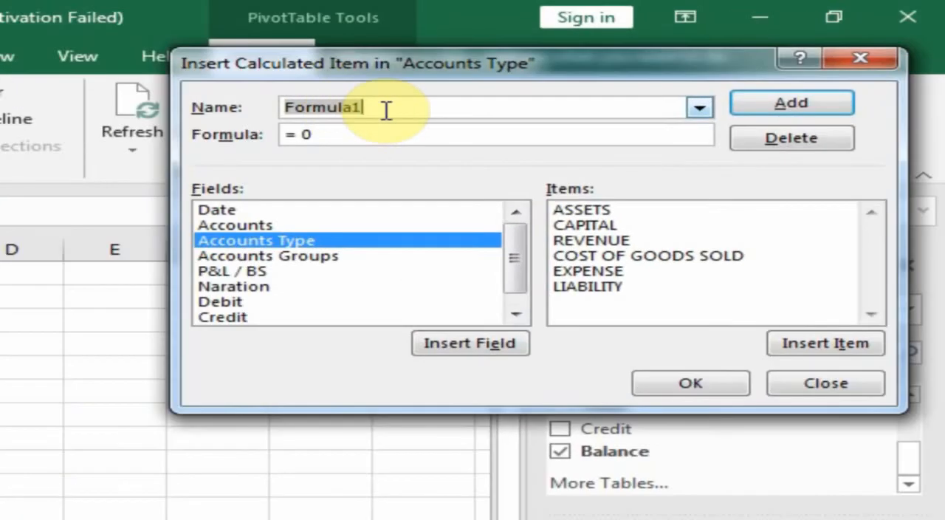
{"action": "type", "text": "GROSS PROFIT"}
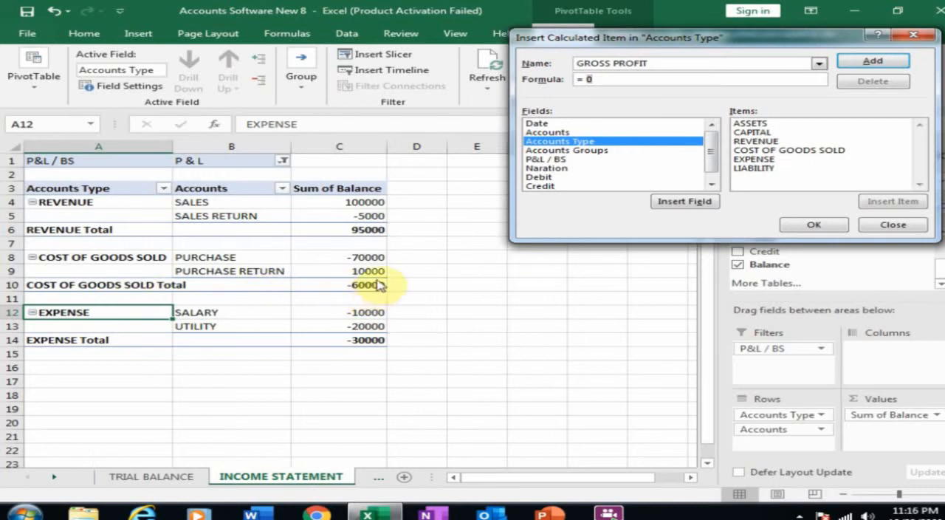
{"action": "double_click", "coordinate": [754, 143]}
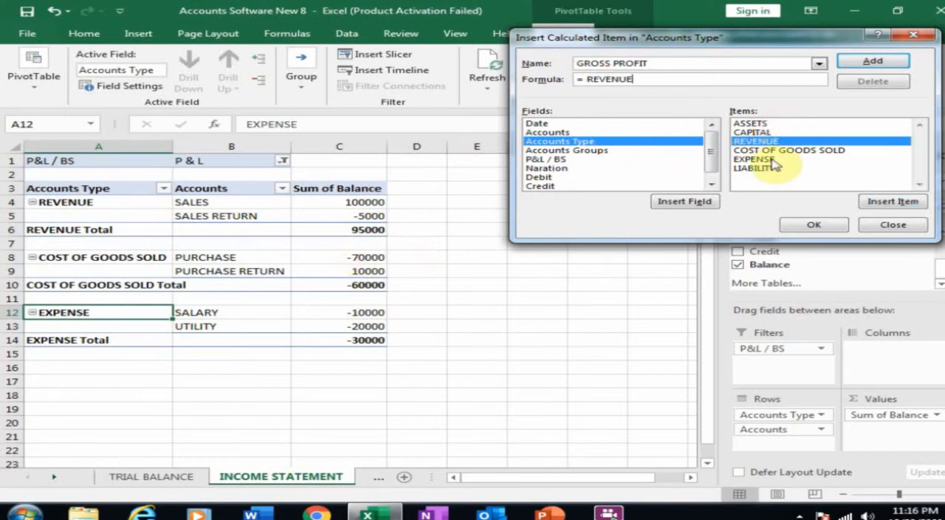
{"action": "type", "text": "+"}
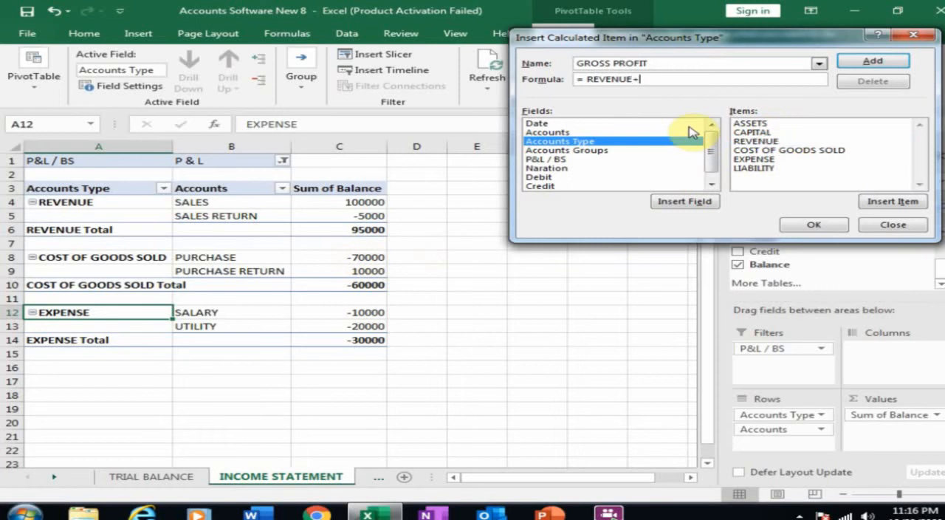
{"action": "left_click", "coordinate": [783, 151]}
{"action": "double_click", "coordinate": [783, 151]}
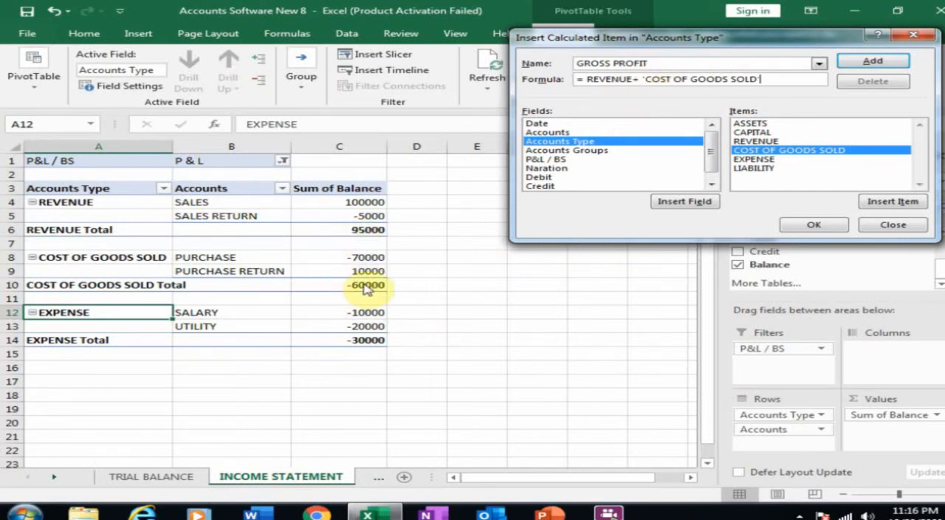
{"action": "left_click", "coordinate": [814, 225]}
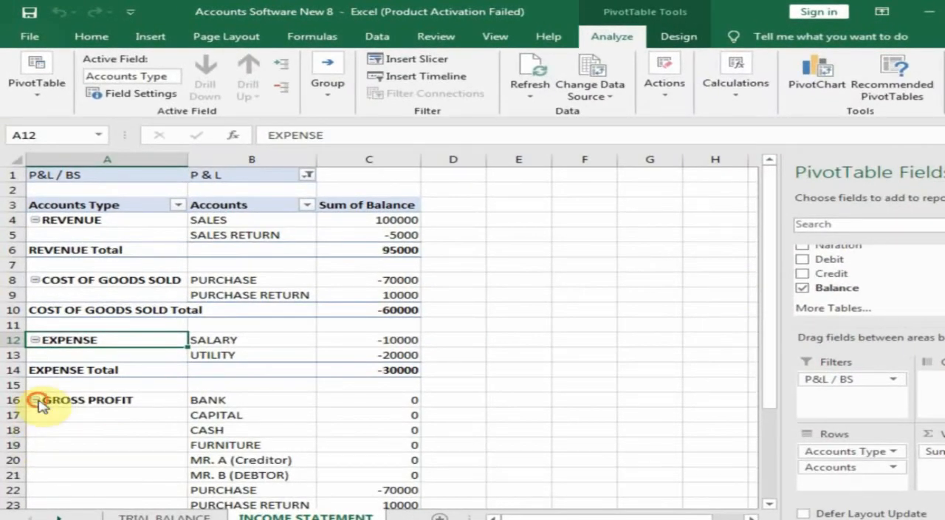
Step: Collapse the GROSS PROFIT group and move it between COST OF GOODS SOLD and EXPENSE
{"action": "left_click", "coordinate": [35, 400]}
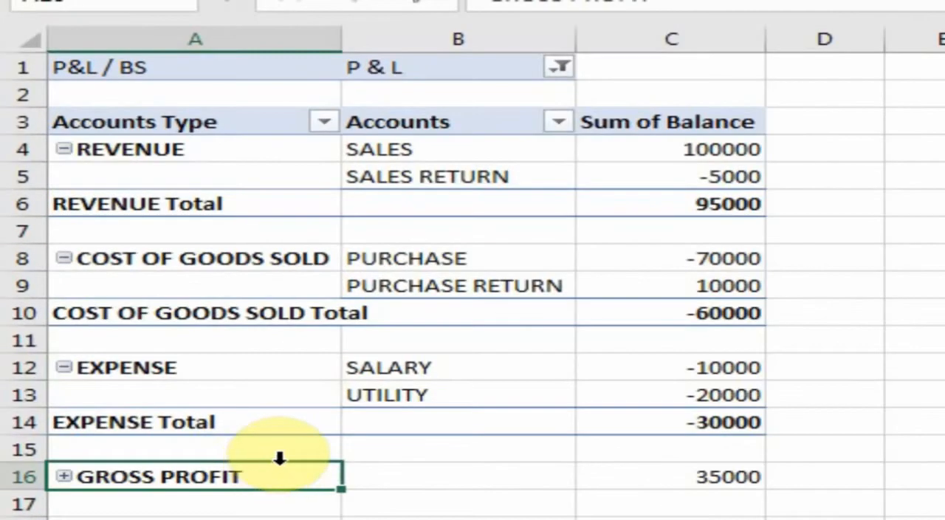
{"action": "left_click_drag", "start_coordinate": [281, 462], "coordinate": [284, 316]}
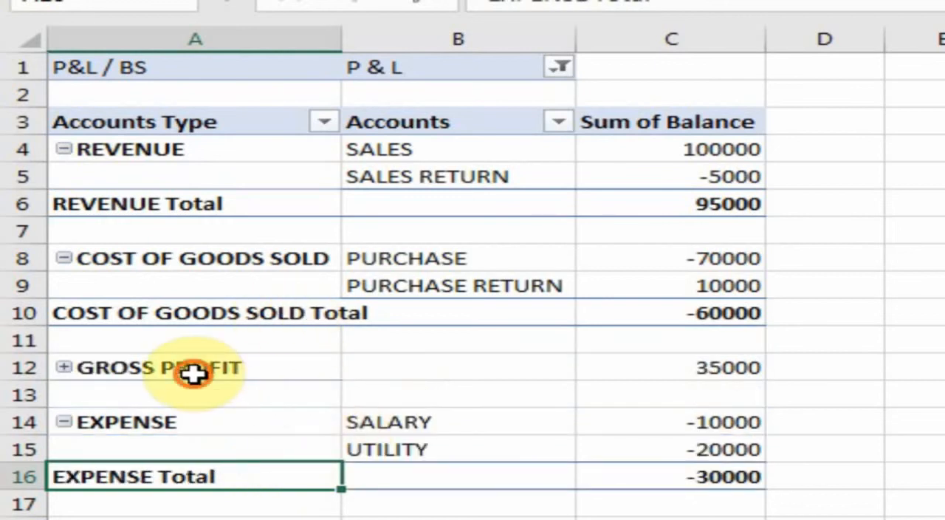
Step: Format the GROSS PROFIT row across columns A to C with yellow fill, bold text and a double bottom border
{"action": "left_click", "coordinate": [172, 367]}
{"action": "left_click_drag", "start_coordinate": [172, 367], "coordinate": [659, 366]}
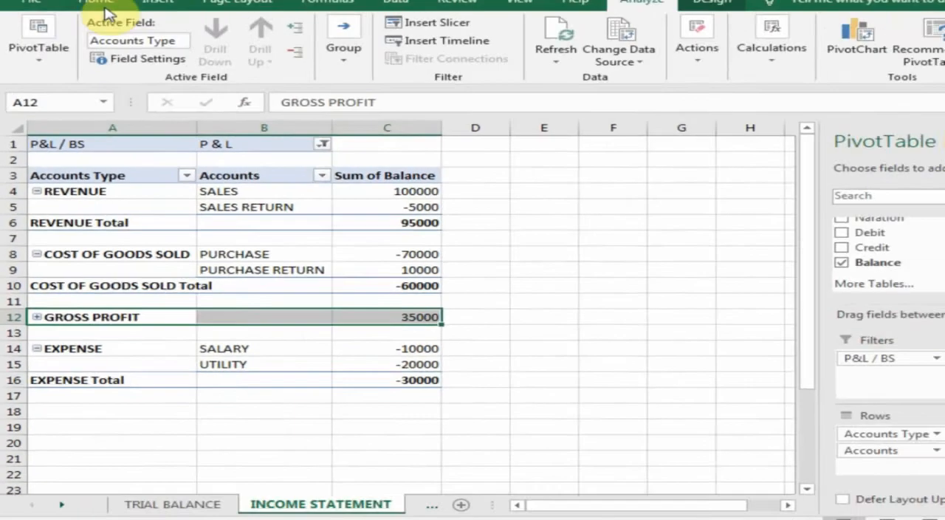
{"action": "left_click", "coordinate": [90, 32]}
{"action": "left_click", "coordinate": [224, 80]}
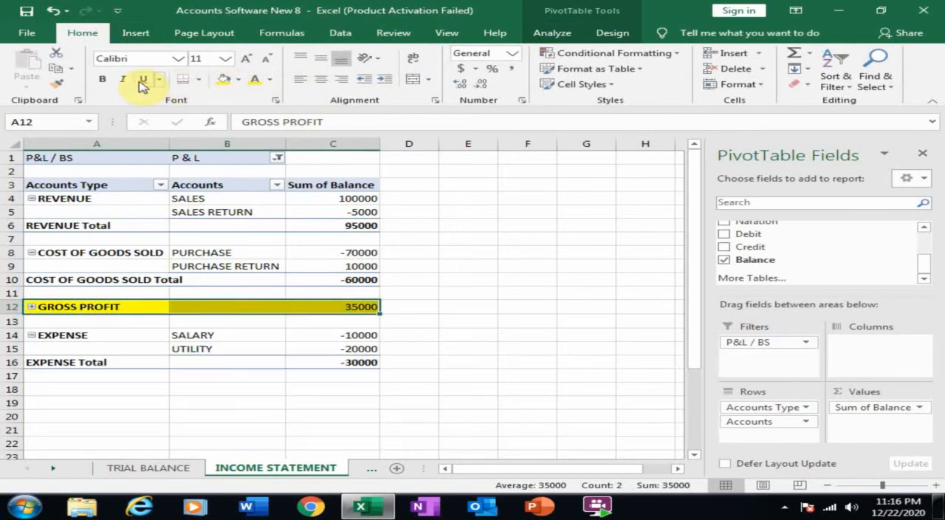
{"action": "left_click", "coordinate": [176, 352]}
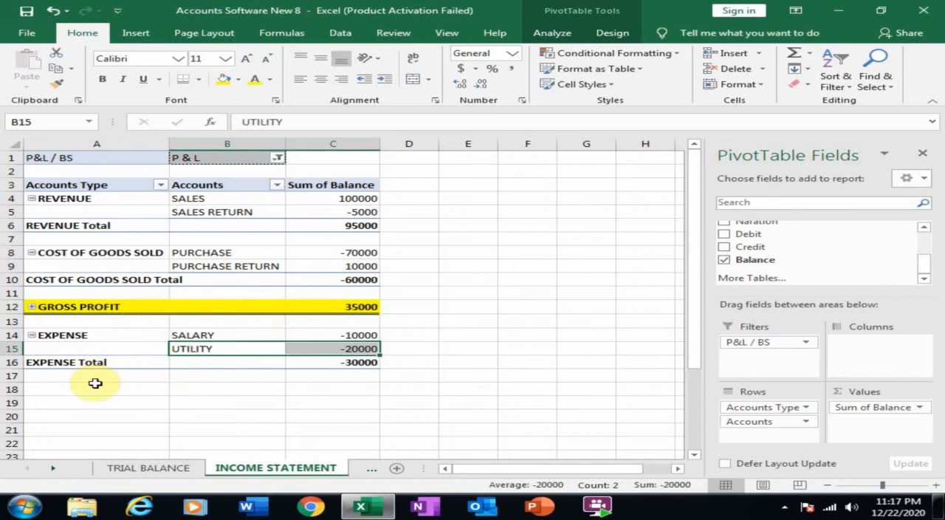
Step: Add a calculated item named NET PROFIT to the Accounts Type field with the formula = 'GROSS PROFIT' + EXPENSE
{"action": "left_click", "coordinate": [69, 306]}
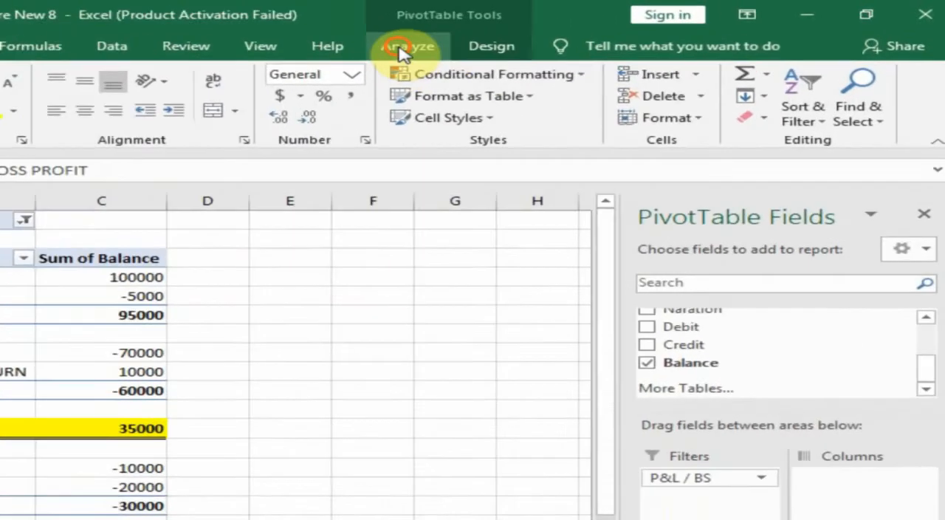
{"action": "left_click", "coordinate": [535, 34]}
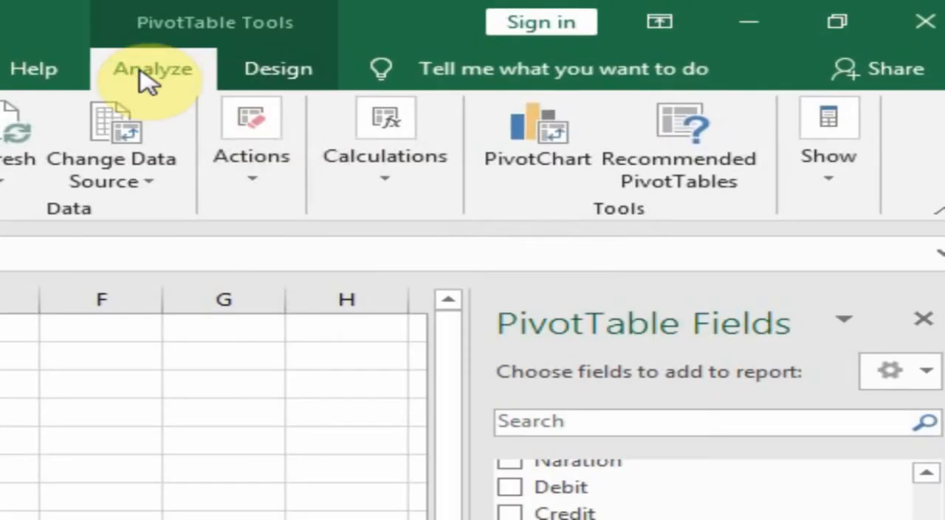
{"action": "left_click", "coordinate": [655, 87]}
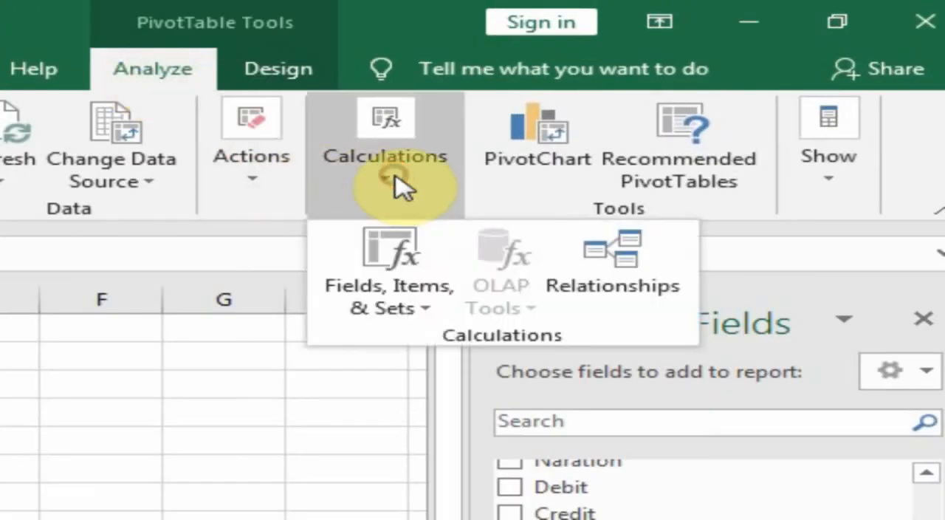
{"action": "left_click", "coordinate": [403, 297]}
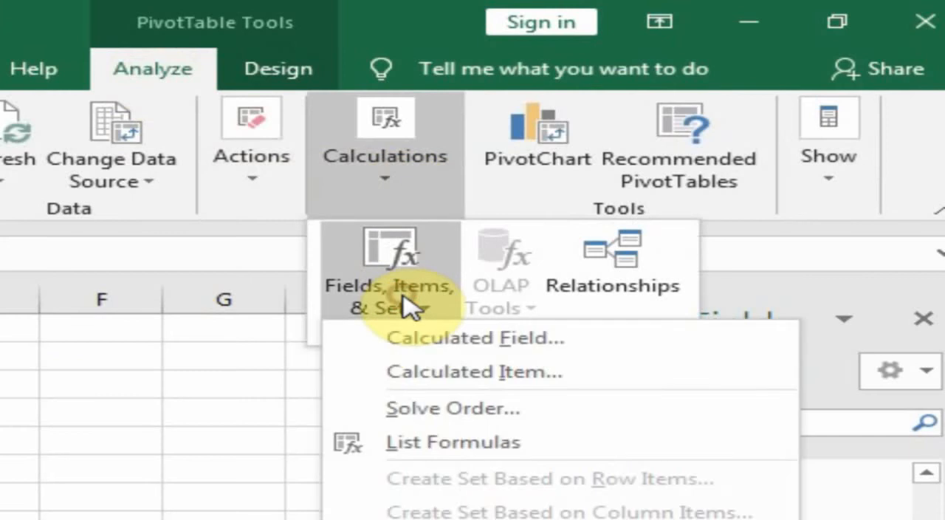
{"action": "left_click", "coordinate": [445, 383]}
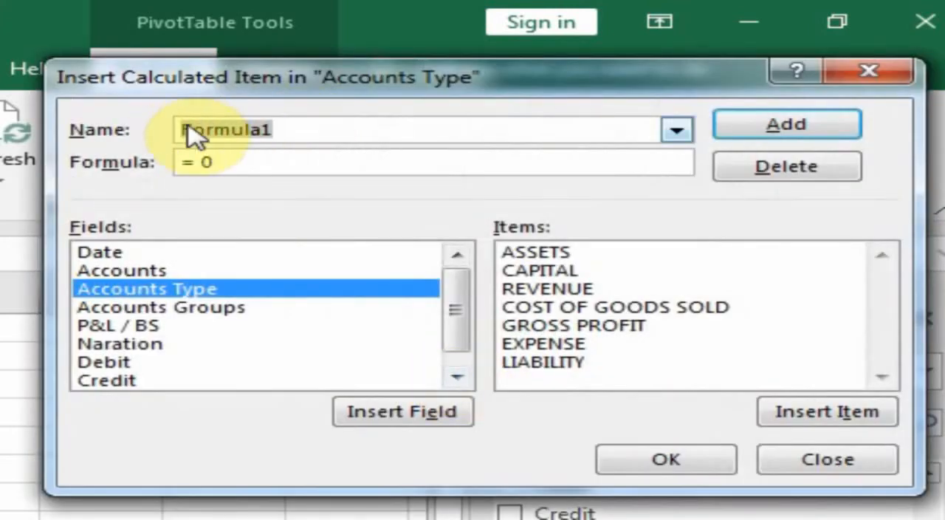
{"action": "type", "text": "NET PROFIT"}
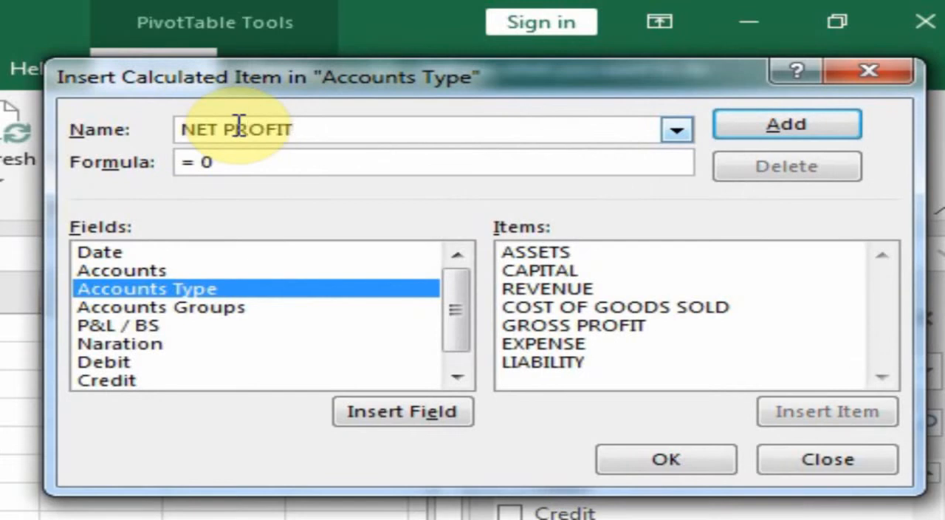
{"action": "left_click", "coordinate": [208, 164]}
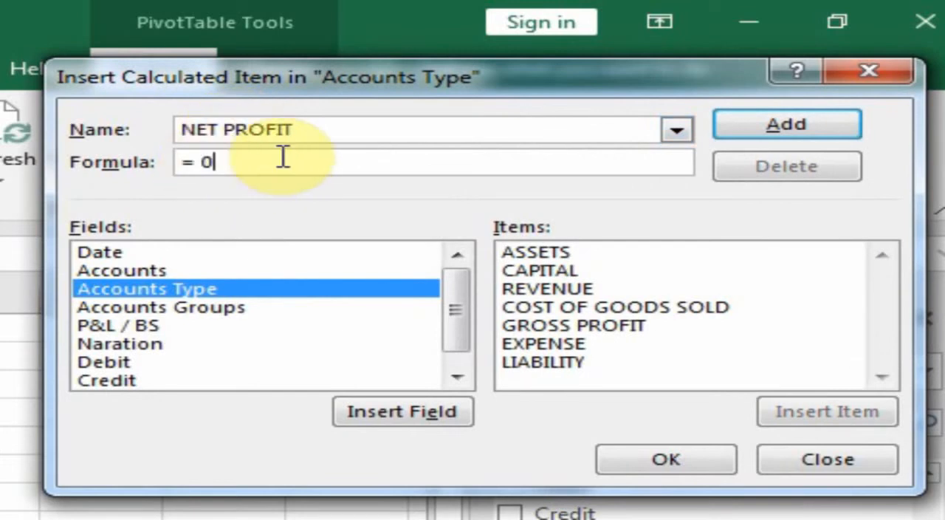
{"action": "left_click", "coordinate": [205, 164]}
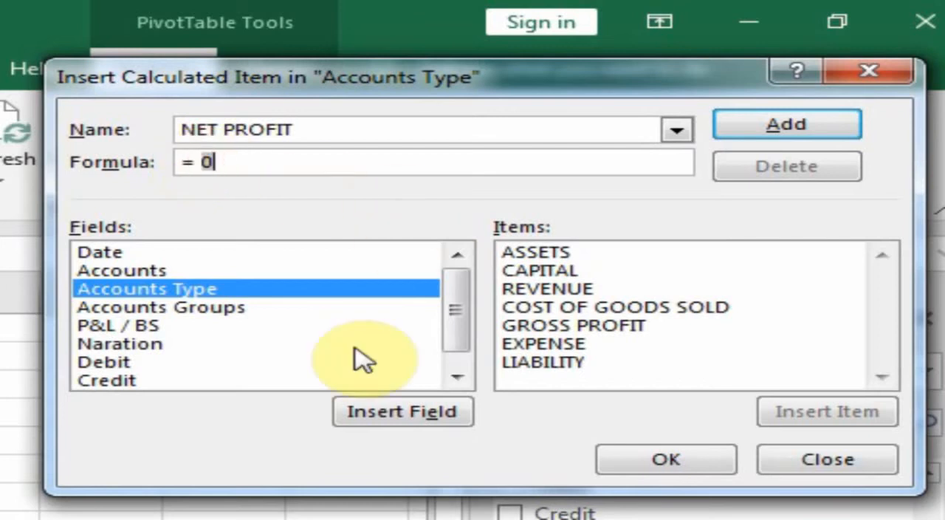
{"action": "double_click", "coordinate": [554, 326]}
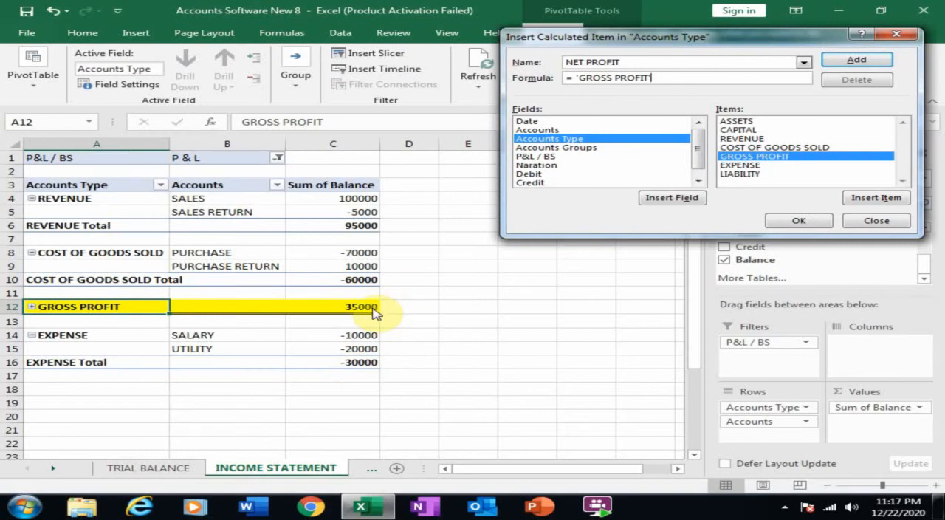
{"action": "type", "text": "+"}
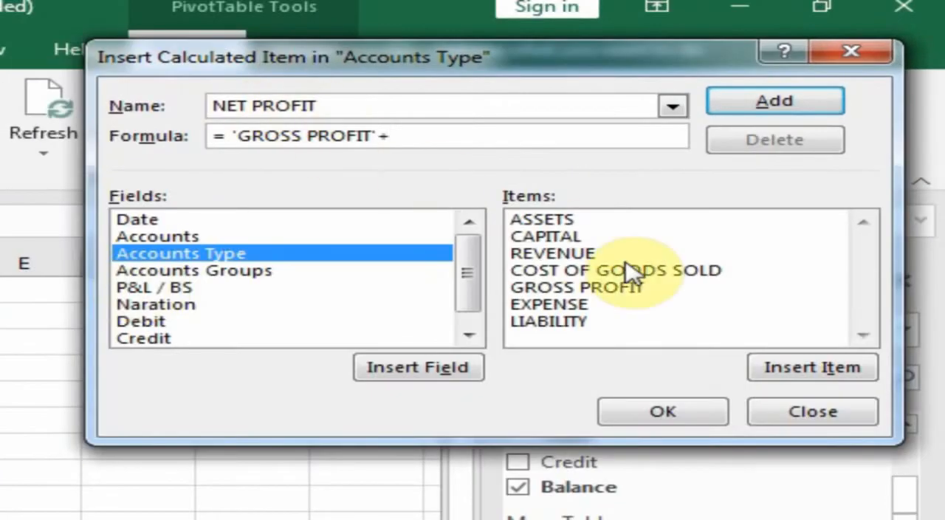
{"action": "double_click", "coordinate": [570, 314]}
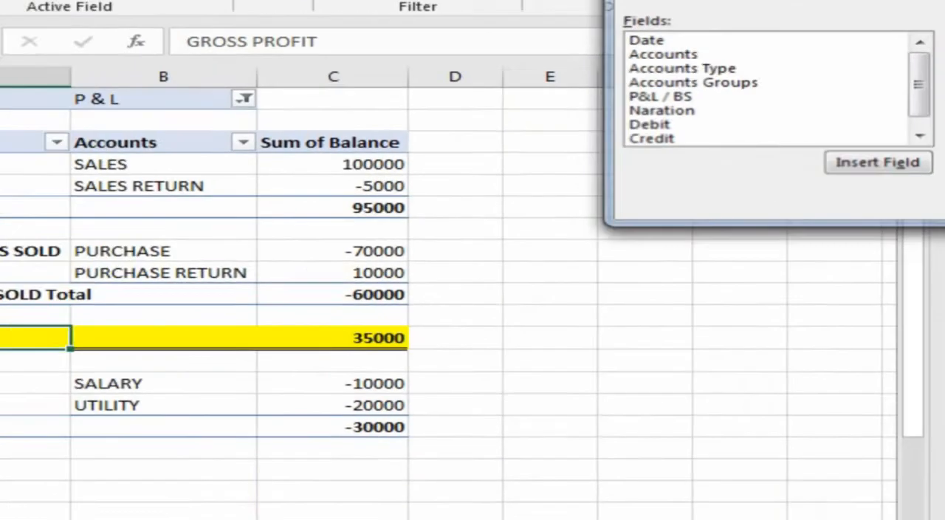
{"action": "left_click", "coordinate": [662, 411]}
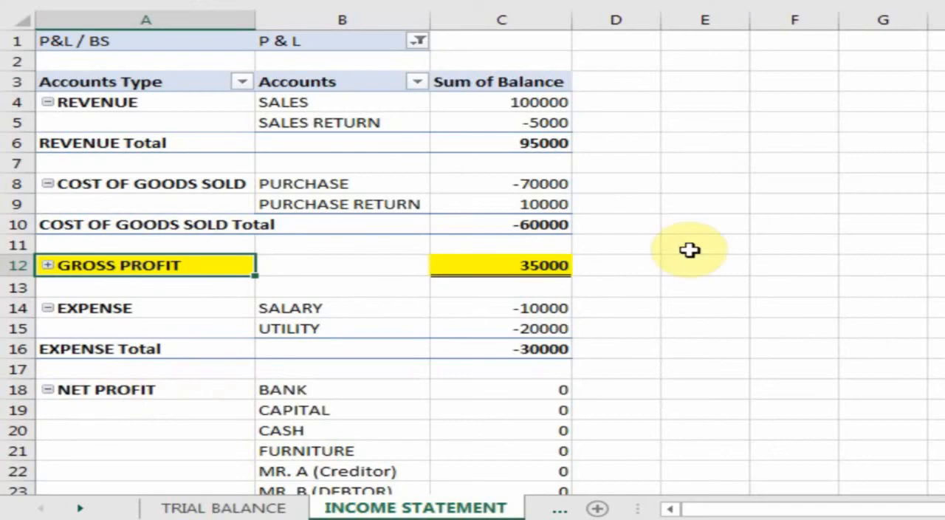
Step: Collapse the NET PROFIT group and format its row in bold with yellow fill and a double bottom border
{"action": "left_click", "coordinate": [47, 389]}
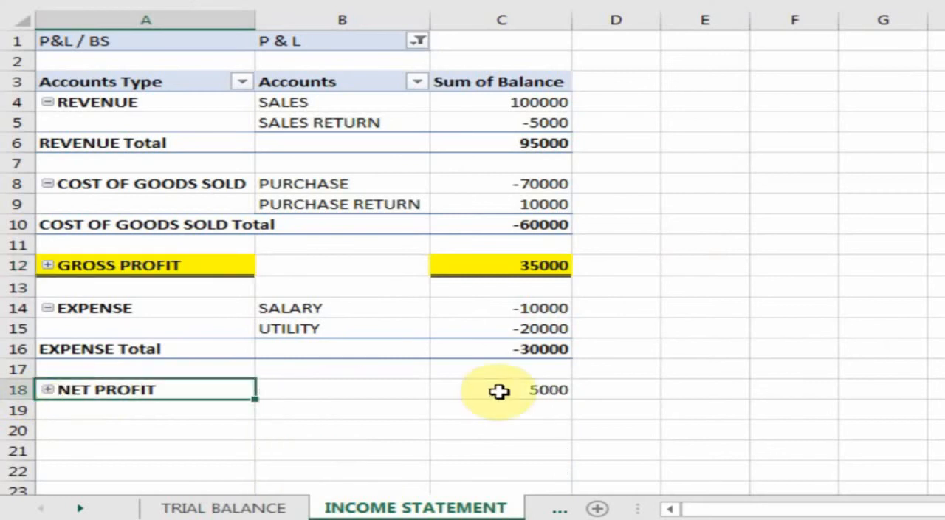
{"action": "left_click_drag", "start_coordinate": [182, 390], "coordinate": [509, 387]}
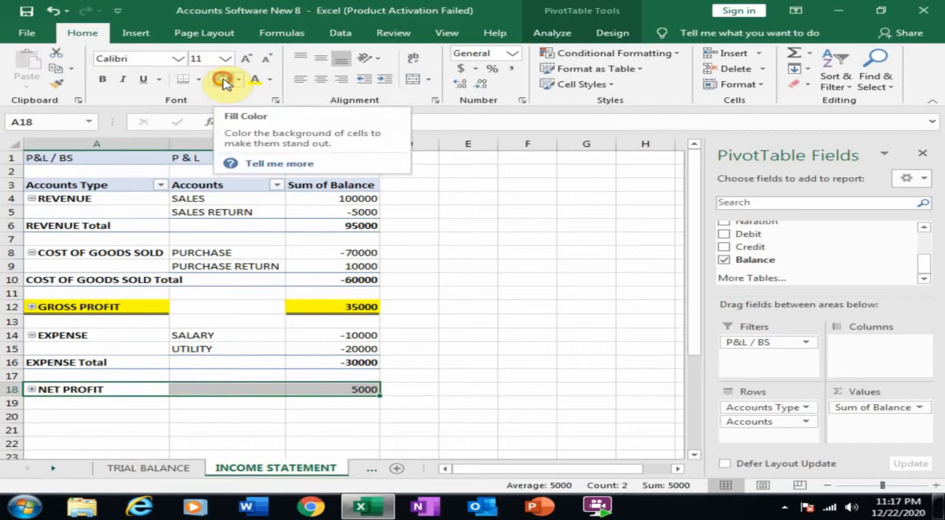
{"action": "left_click", "coordinate": [223, 79]}
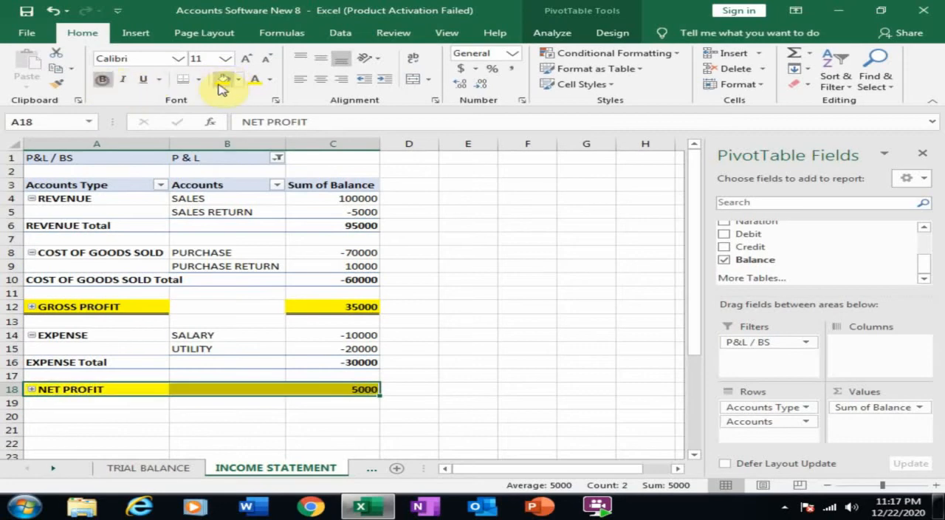
{"action": "left_click", "coordinate": [392, 319]}
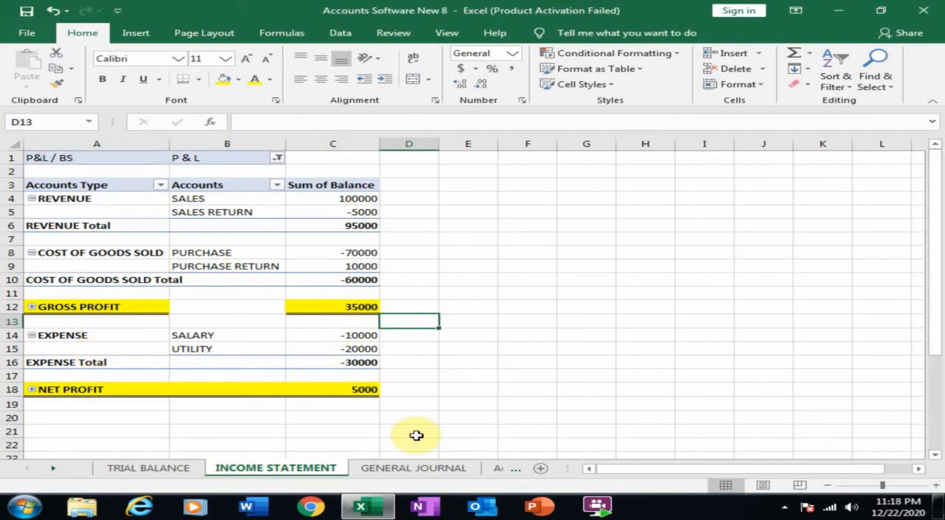
Step: Create another PivotTable from the general journal table on a new worksheet
{"action": "left_click", "coordinate": [415, 468]}
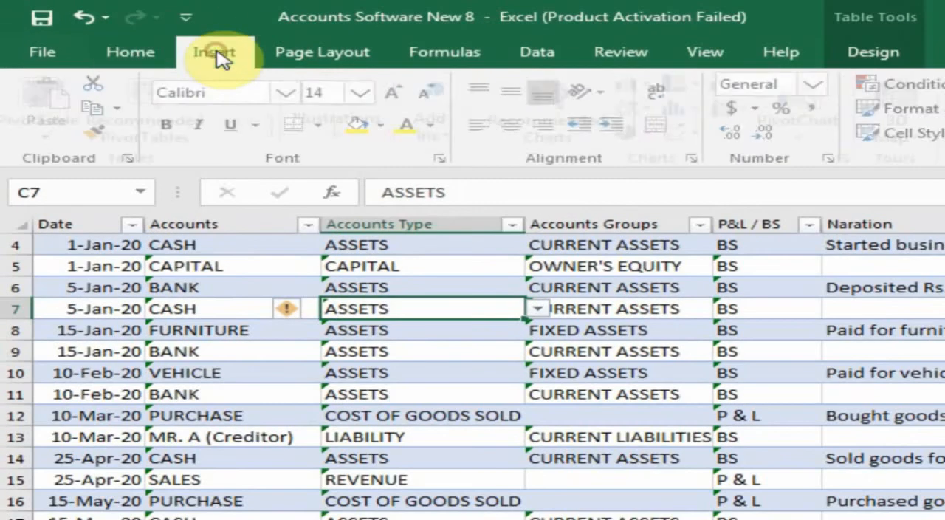
{"action": "left_click", "coordinate": [136, 32]}
{"action": "left_click", "coordinate": [56, 111]}
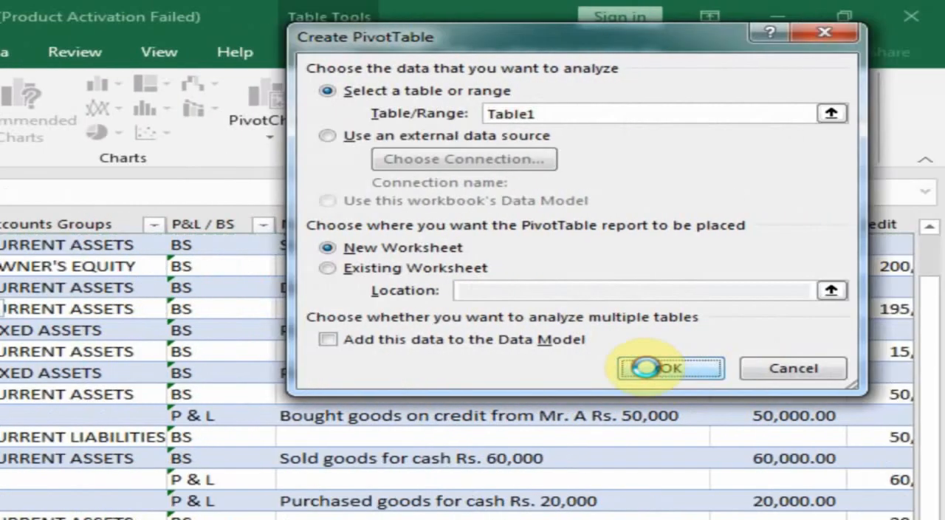
{"action": "left_click", "coordinate": [644, 368]}
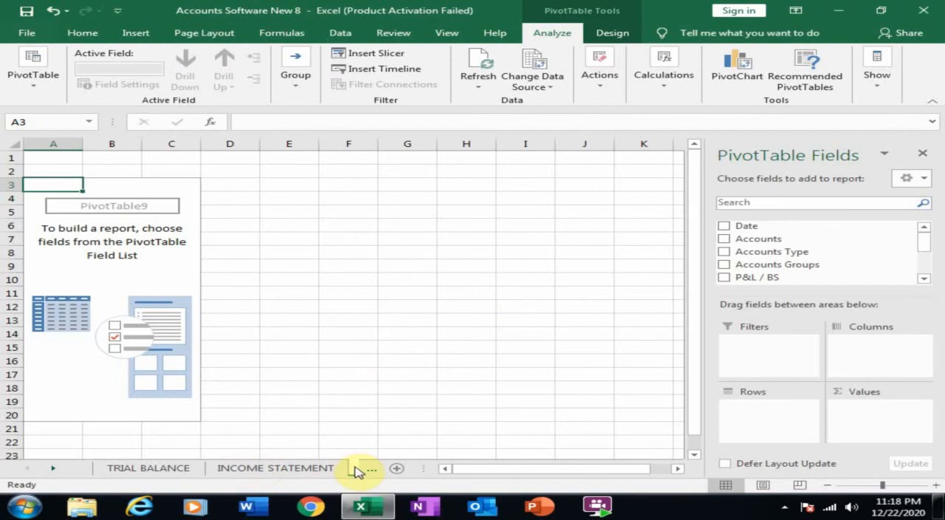
Step: Rename the new PivotTable worksheet as BALANCE SHEET
{"action": "left_click", "coordinate": [42, 468]}
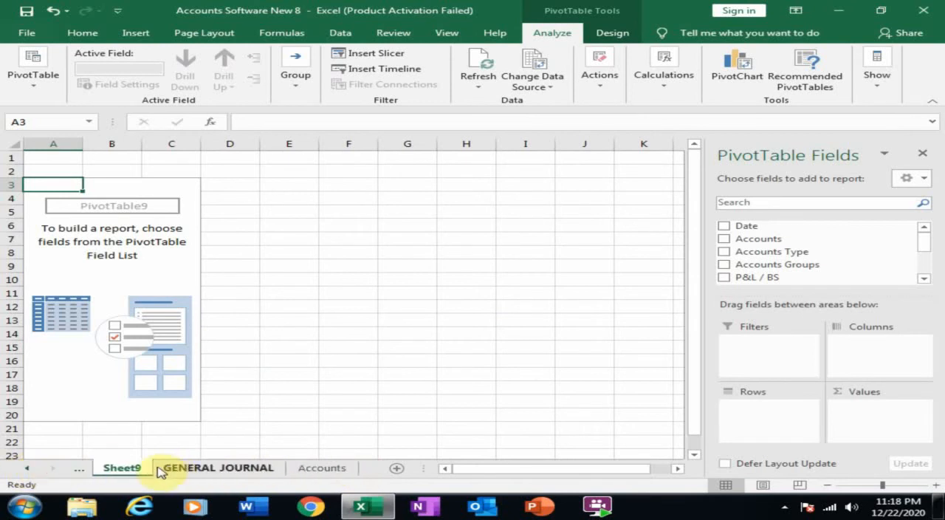
{"action": "double_click", "coordinate": [125, 468]}
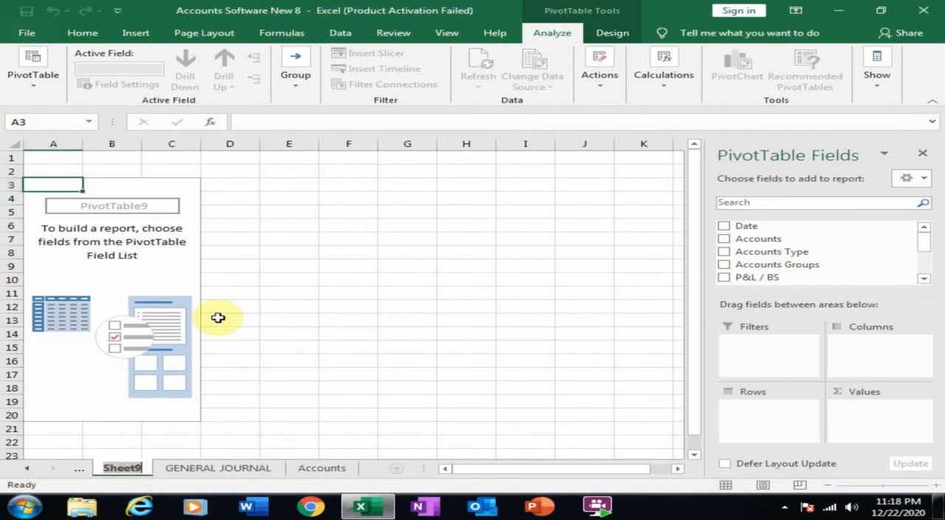
{"action": "type", "text": "BALANCE SHEET"}
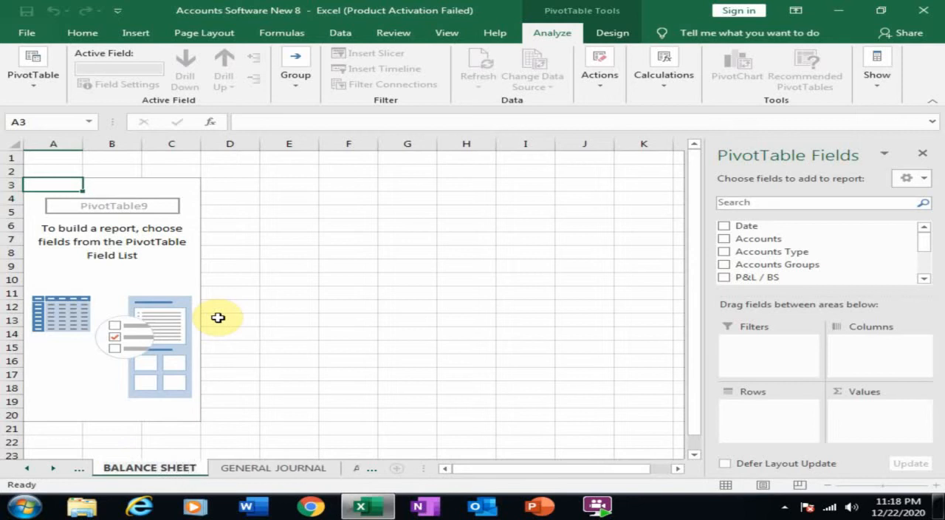
Step: Add Accounts Groups and Accounts, in that order, as row fields of the BALANCE SHEET PivotTable
{"action": "left_click", "coordinate": [232, 309]}
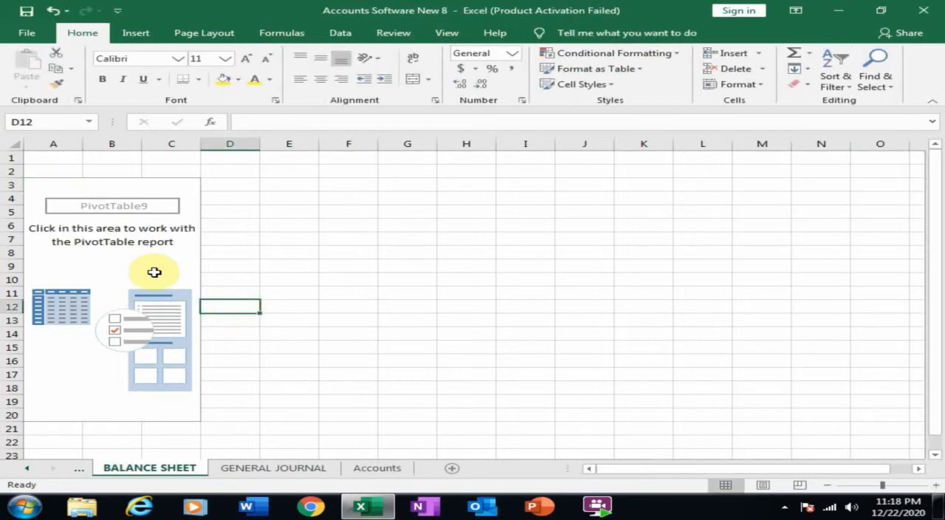
{"action": "left_click", "coordinate": [152, 270]}
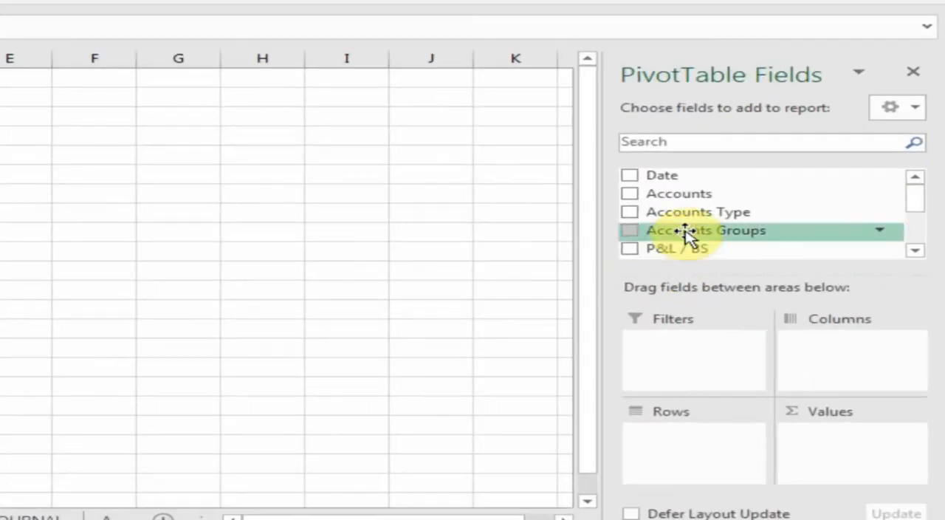
{"action": "left_click_drag", "start_coordinate": [720, 261], "coordinate": [756, 413]}
{"action": "left_click_drag", "start_coordinate": [689, 441], "coordinate": [686, 435]}
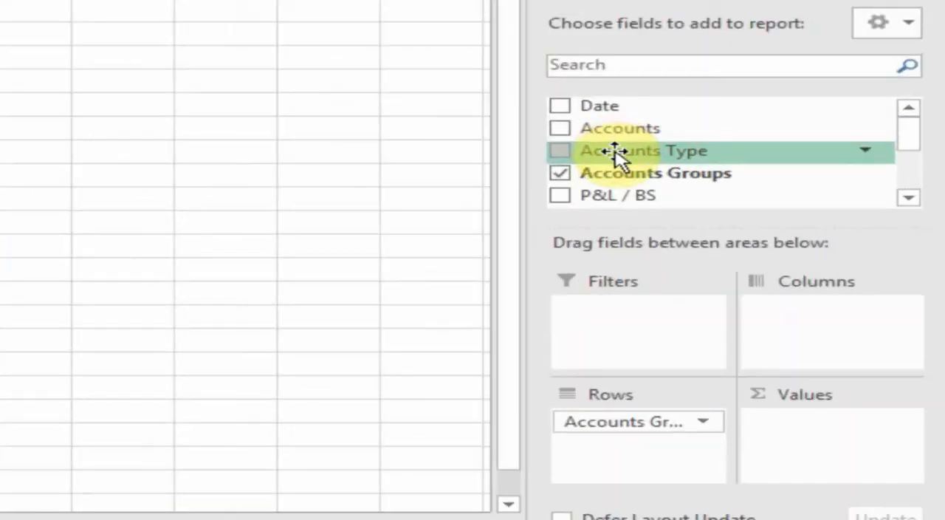
{"action": "left_click_drag", "start_coordinate": [620, 129], "coordinate": [635, 461]}
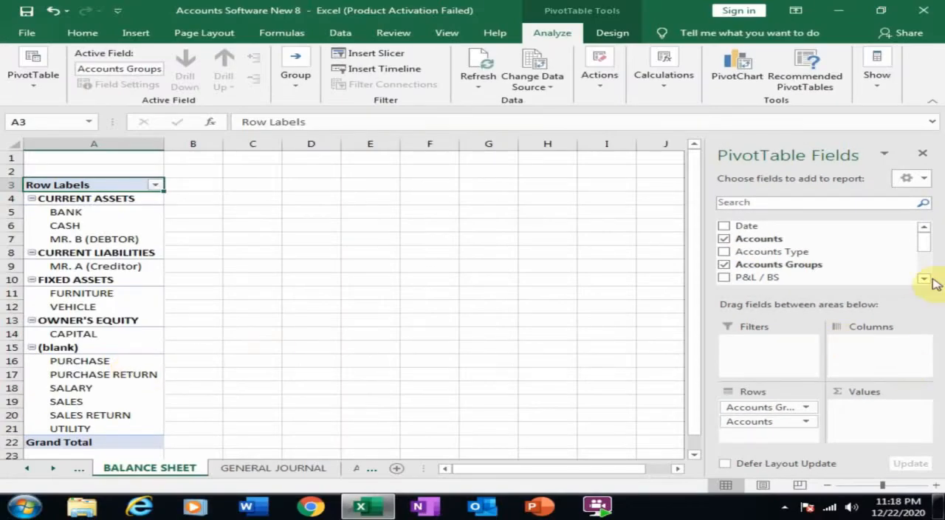
Step: Add the Balance field to the PivotTable's values as a sum
{"action": "left_click", "coordinate": [924, 278]}
{"action": "left_click", "coordinate": [924, 278]}
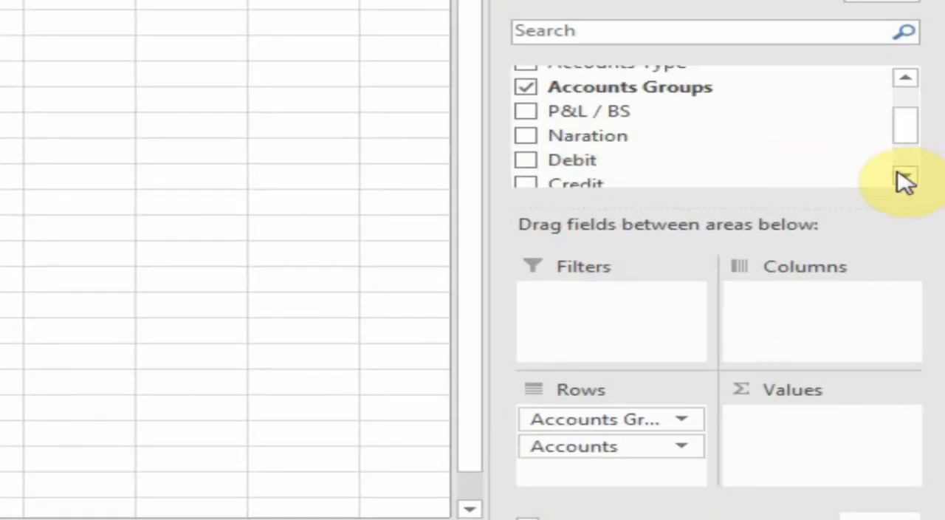
{"action": "left_click", "coordinate": [906, 178]}
{"action": "left_click_drag", "start_coordinate": [569, 173], "coordinate": [780, 435]}
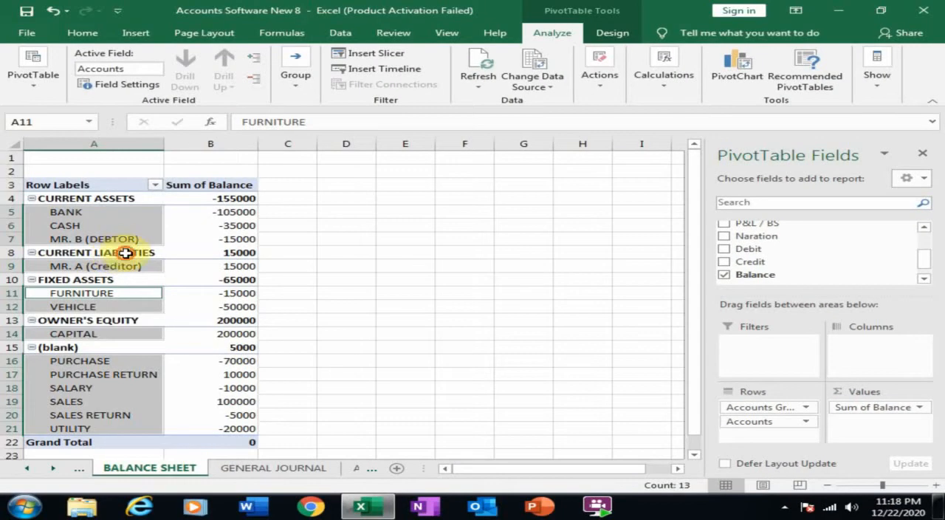
Step: Insert a blank line after each account group in the balance sheet PivotTable
{"action": "left_click", "coordinate": [127, 252]}
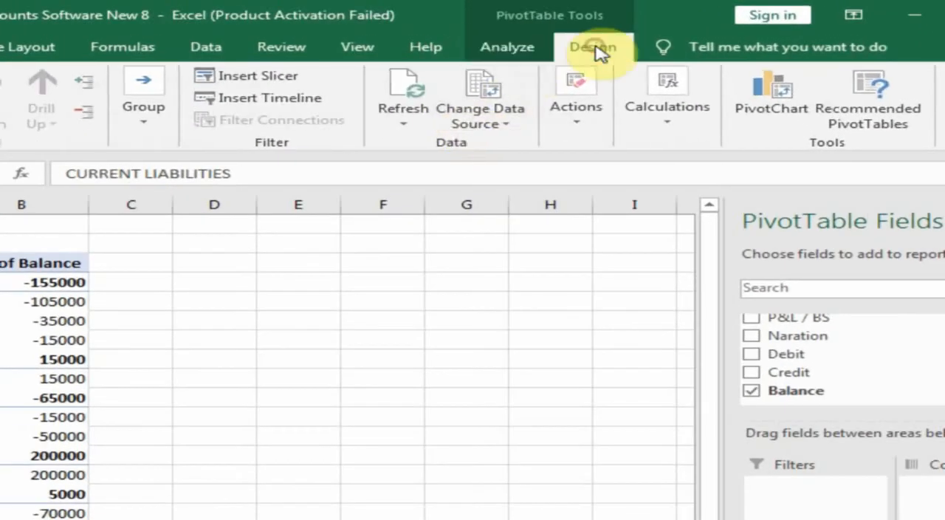
{"action": "left_click", "coordinate": [595, 48]}
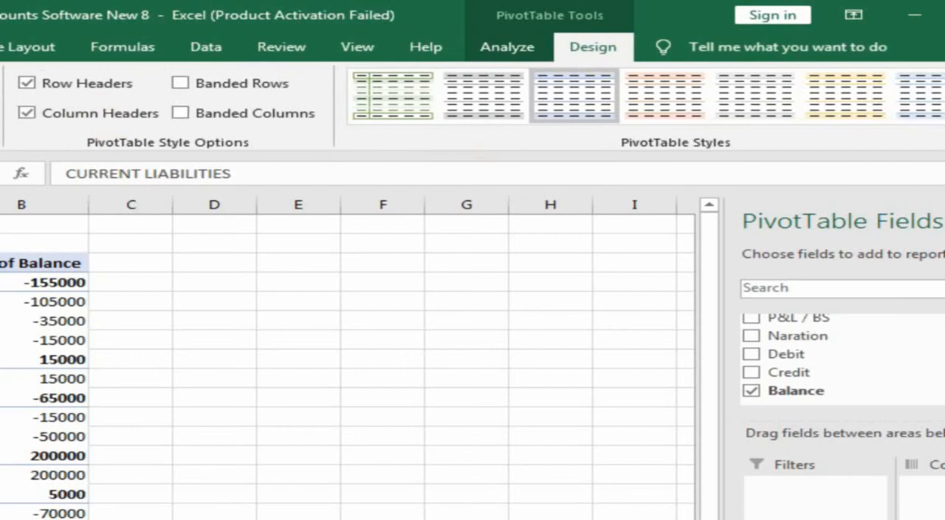
{"action": "left_click", "coordinate": [79, 122]}
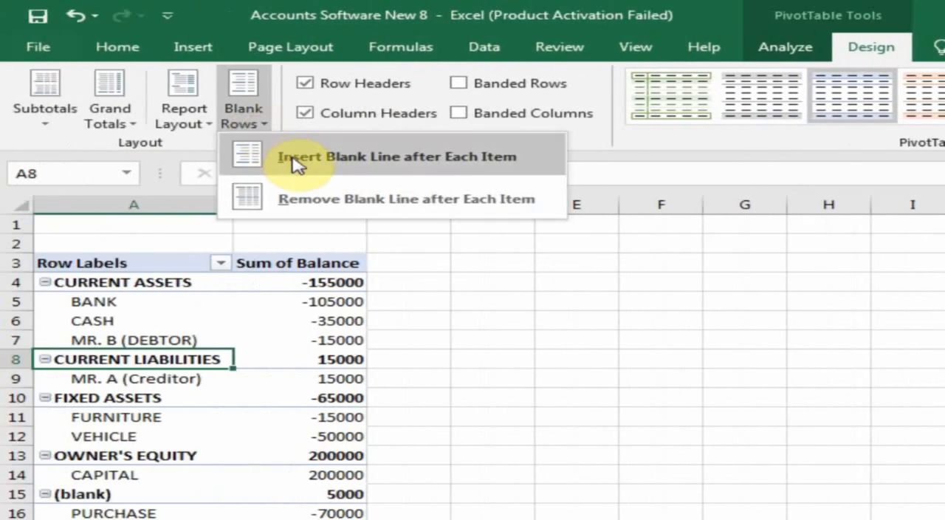
{"action": "left_click", "coordinate": [294, 164]}
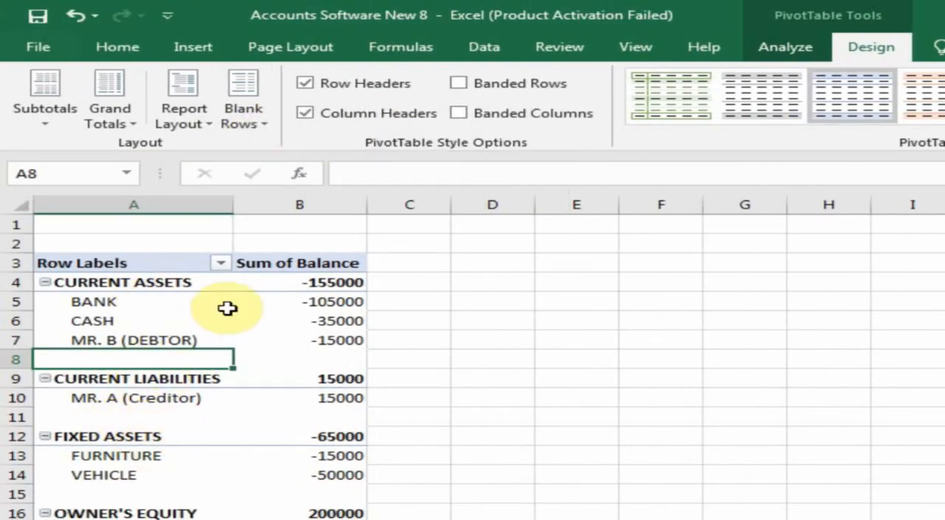
Step: Show the PivotTable in tabular form and turn grand totals off for rows and columns
{"action": "left_click", "coordinate": [185, 118]}
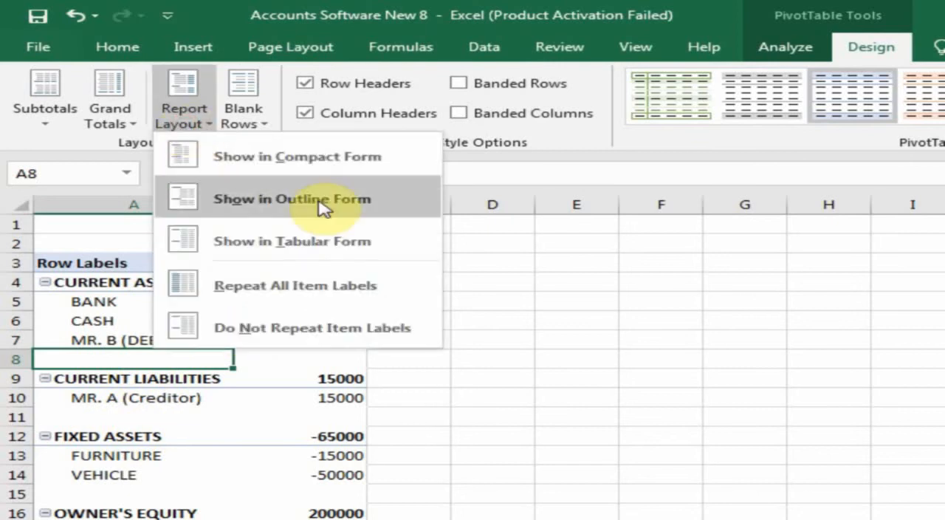
{"action": "left_click", "coordinate": [325, 248]}
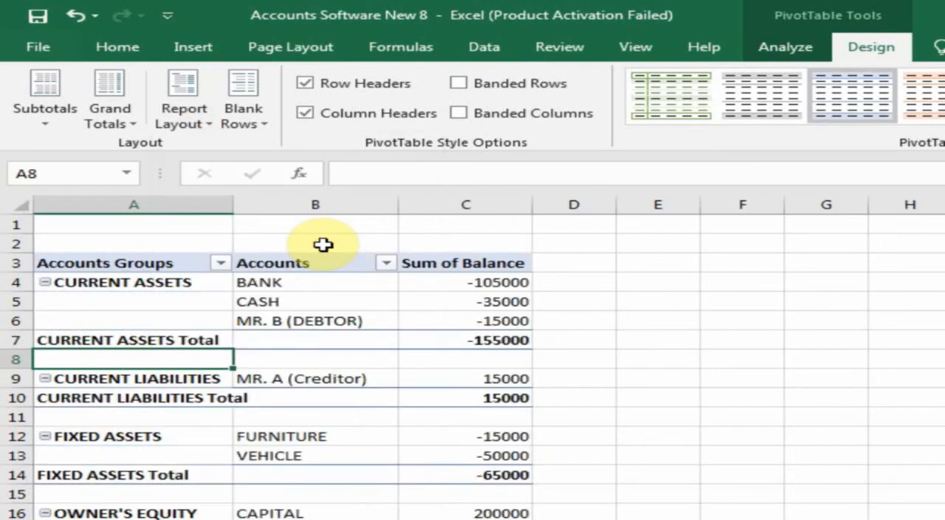
{"action": "left_click", "coordinate": [115, 117]}
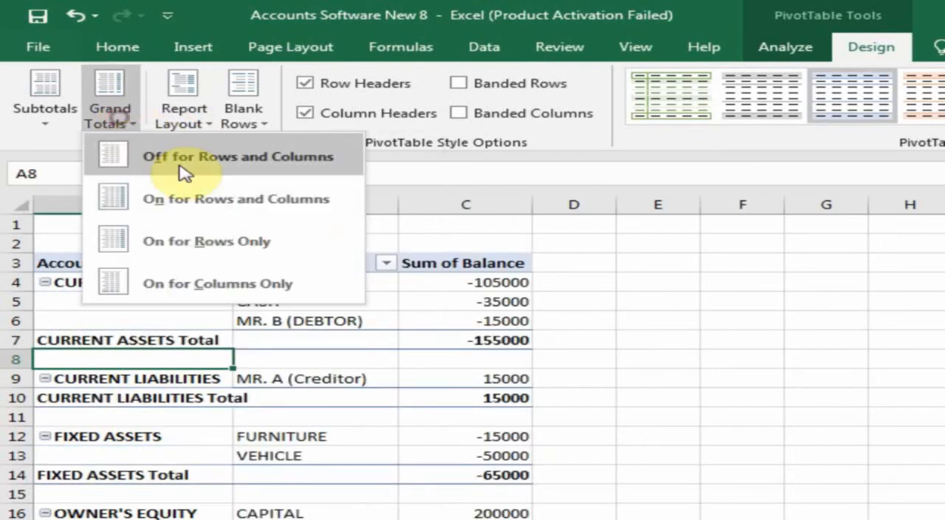
{"action": "left_click", "coordinate": [177, 164]}
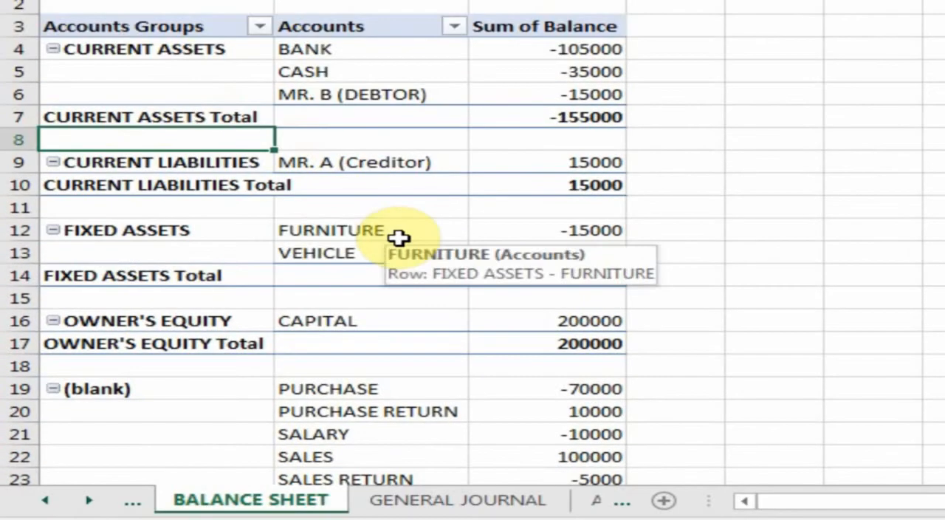
Step: Move the FIXED ASSETS group directly below CURRENT ASSETS, ahead of CURRENT LIABILITIES
{"action": "left_click", "coordinate": [339, 441]}
{"action": "left_click", "coordinate": [165, 47]}
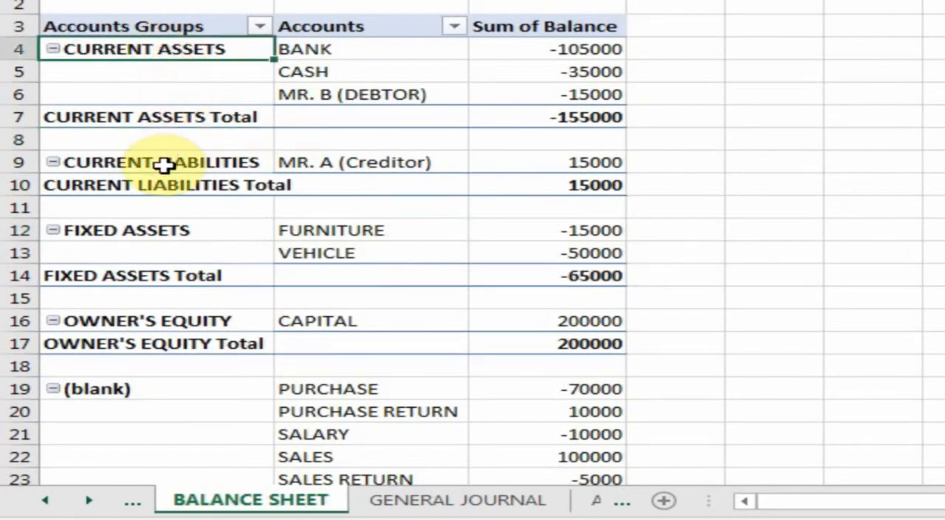
{"action": "left_click", "coordinate": [177, 238]}
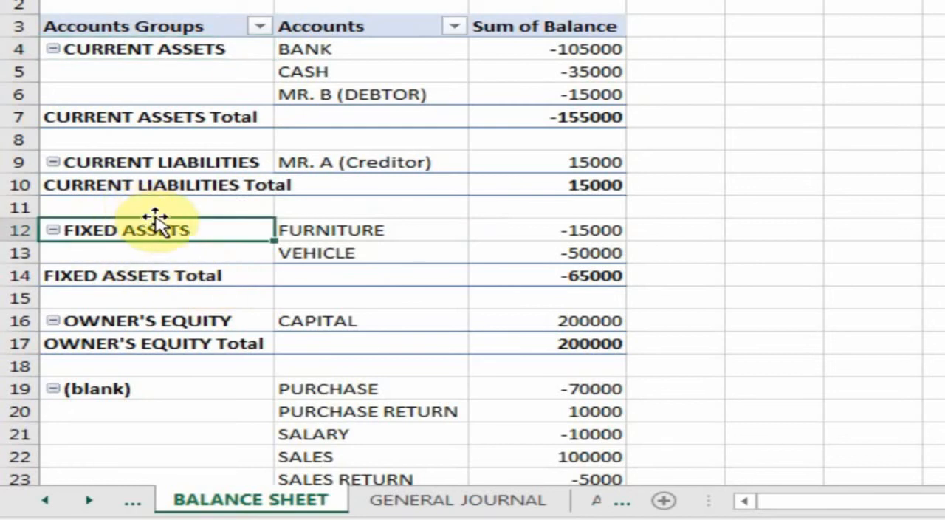
{"action": "left_click_drag", "start_coordinate": [155, 225], "coordinate": [165, 148]}
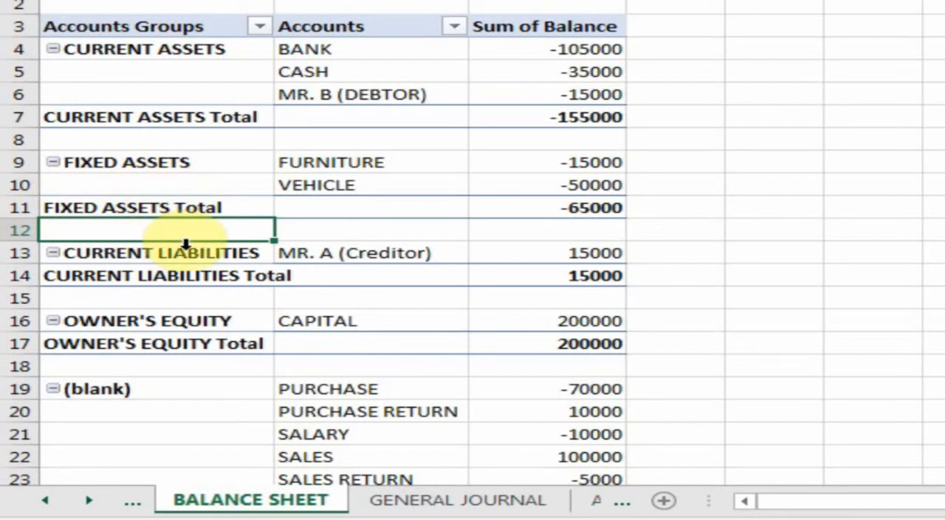
Step: Add a calculated item named TOTAL ASSETS to the Accounts Groups field with the formula = 'CURRENT ASSETS' + 'FIXED ASSETS'
{"action": "left_click", "coordinate": [130, 210]}
{"action": "left_click", "coordinate": [412, 60]}
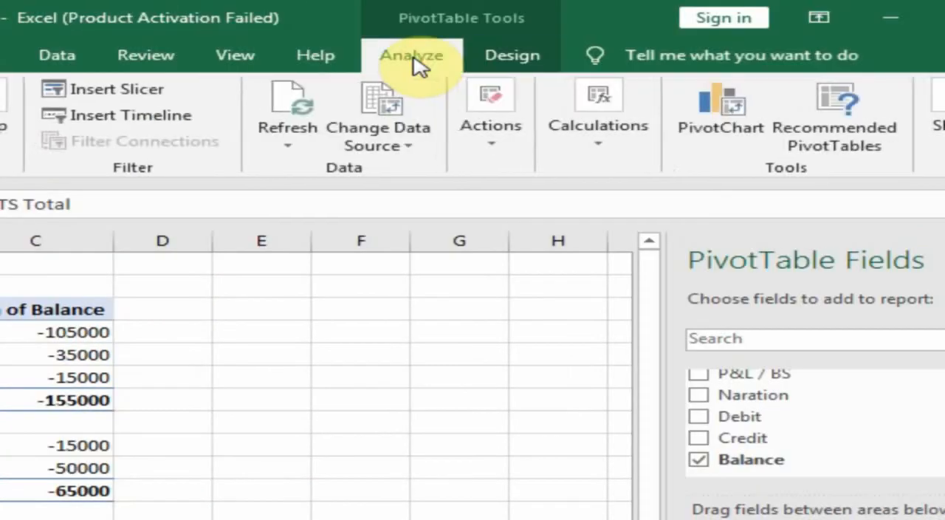
{"action": "left_click", "coordinate": [597, 133]}
{"action": "left_click", "coordinate": [606, 248]}
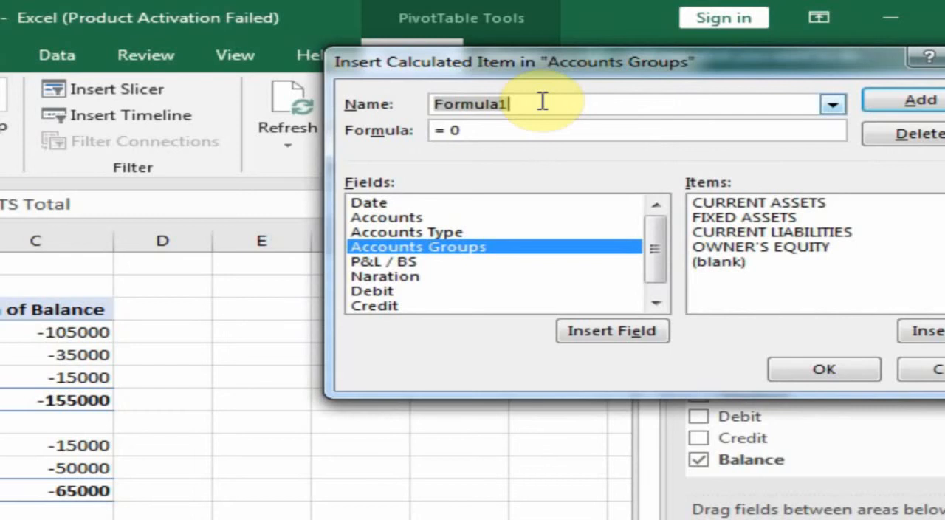
{"action": "type", "text": "TOTAL ASSETS"}
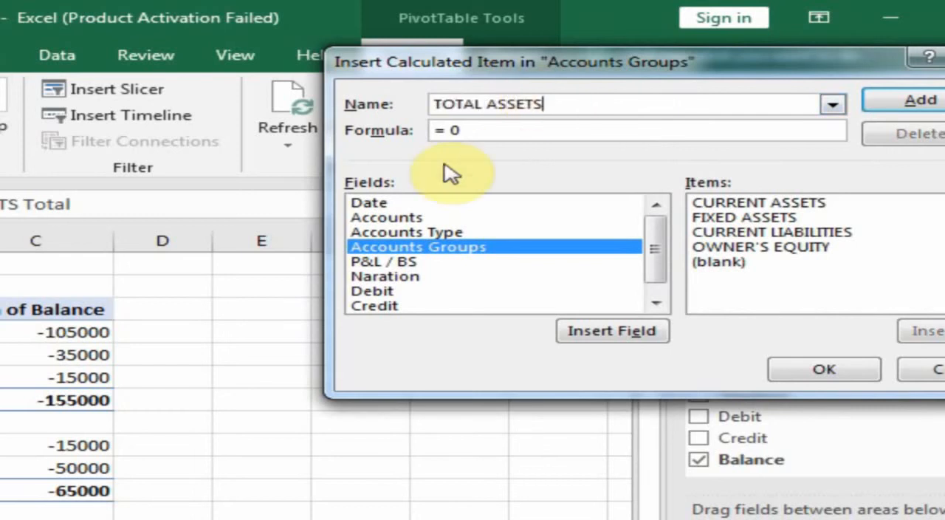
{"action": "left_click", "coordinate": [455, 131]}
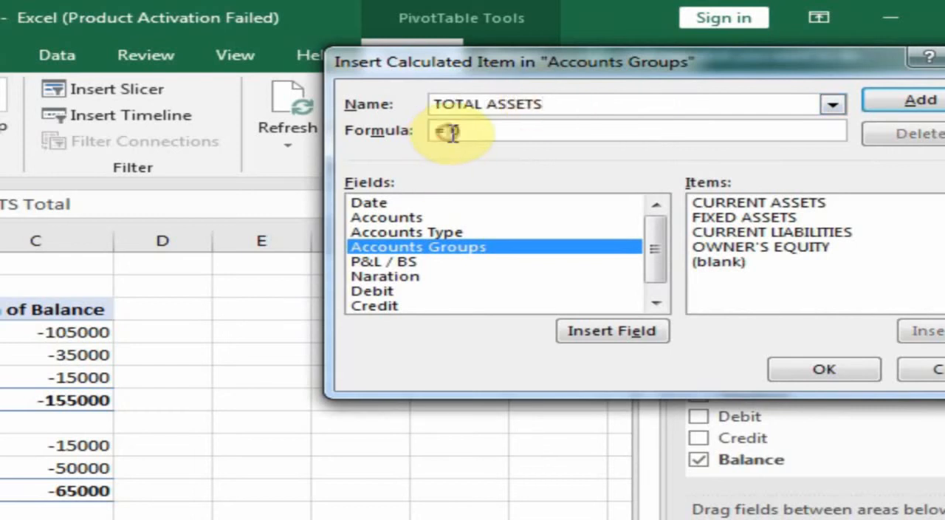
{"action": "double_click", "coordinate": [761, 204]}
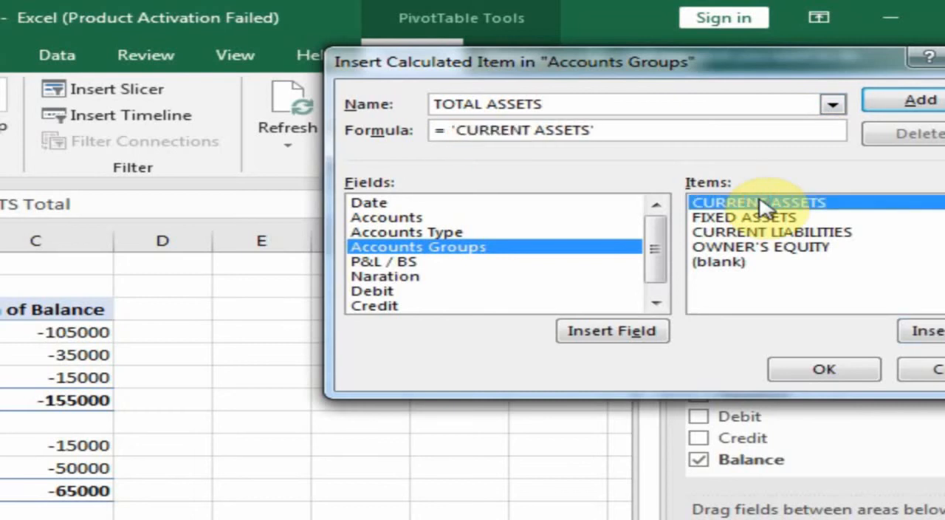
{"action": "type", "text": "+"}
{"action": "double_click", "coordinate": [753, 217]}
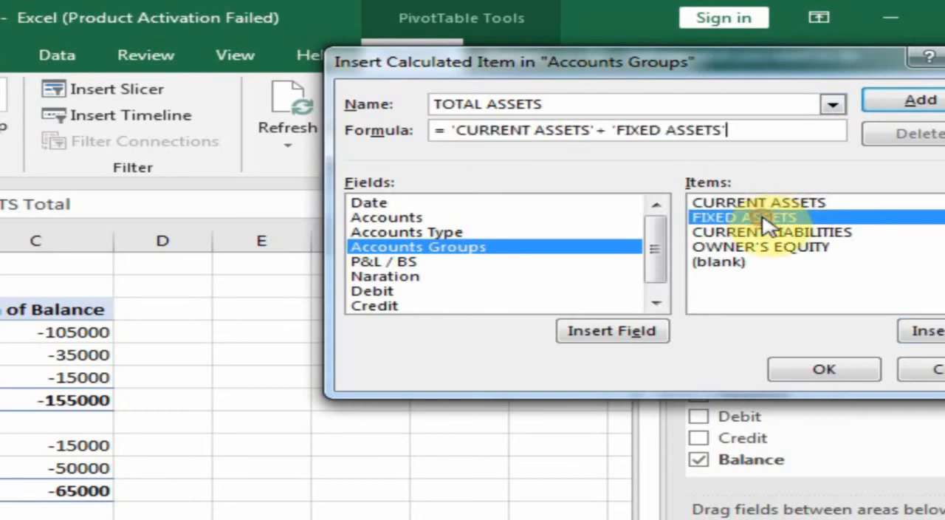
{"action": "left_click", "coordinate": [824, 372]}
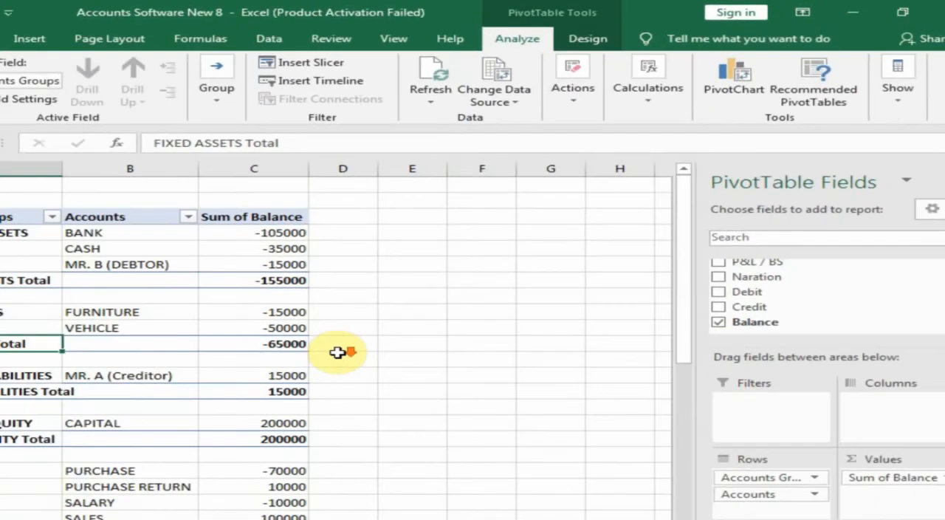
Step: Move the collapsed TOTAL ASSETS group above CURRENT LIABILITIES and format its row in bold with yellow fill and a double bottom border
{"action": "scroll", "coordinate": [155, 497], "scroll_direction": "down", "scroll_amount": 2}
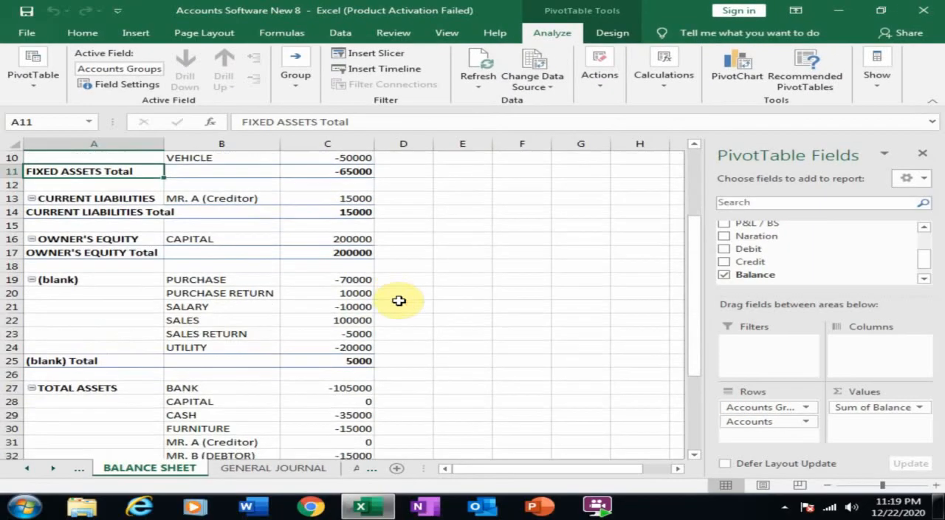
{"action": "left_click", "coordinate": [32, 389]}
{"action": "left_click", "coordinate": [31, 387]}
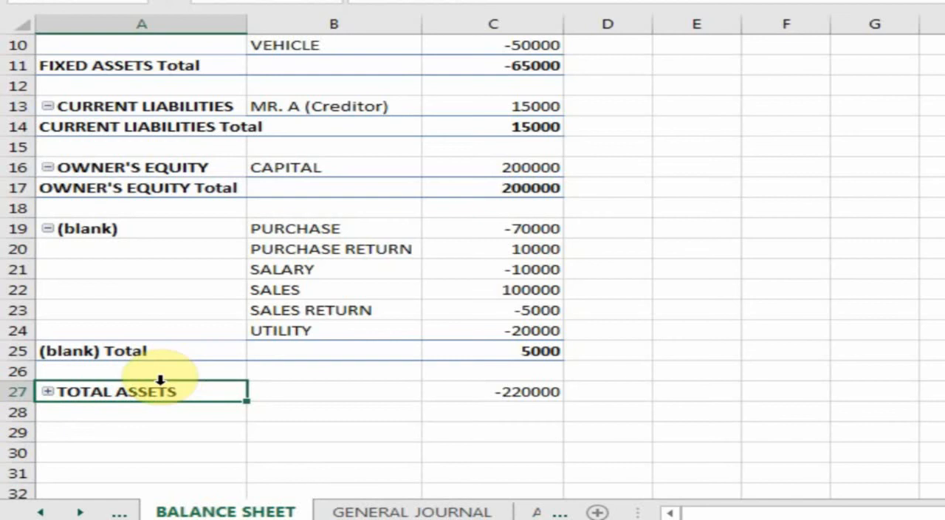
{"action": "left_click_drag", "start_coordinate": [173, 382], "coordinate": [475, 110]}
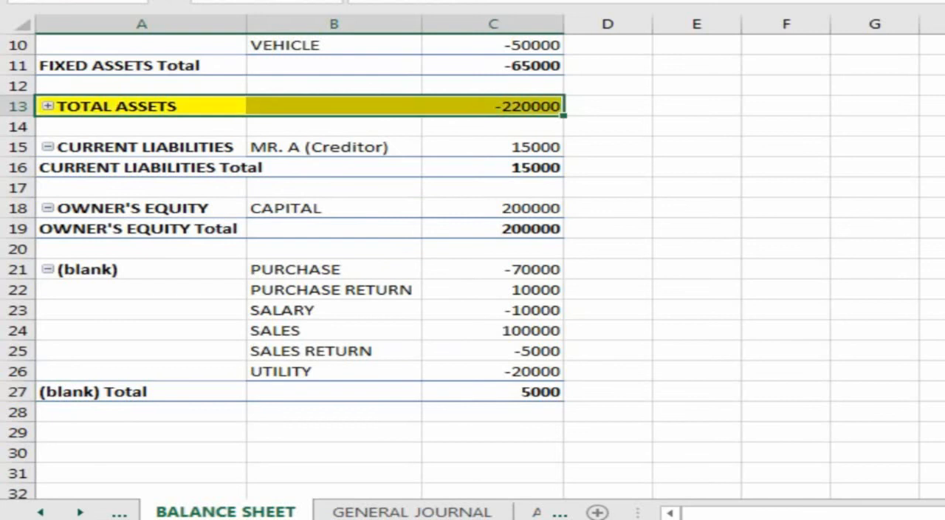
{"action": "left_click", "coordinate": [517, 153]}
{"action": "scroll", "coordinate": [517, 153], "scroll_direction": "up", "scroll_amount": 3}
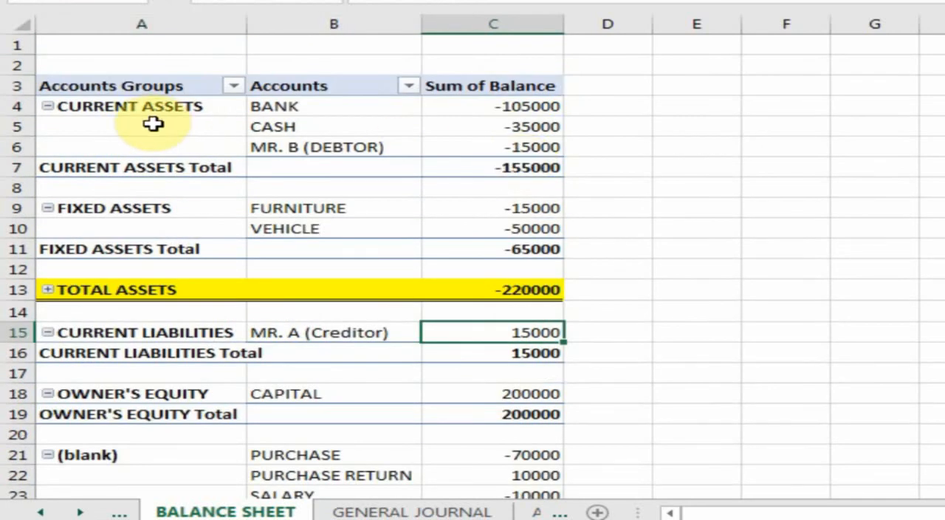
{"action": "left_click", "coordinate": [150, 210]}
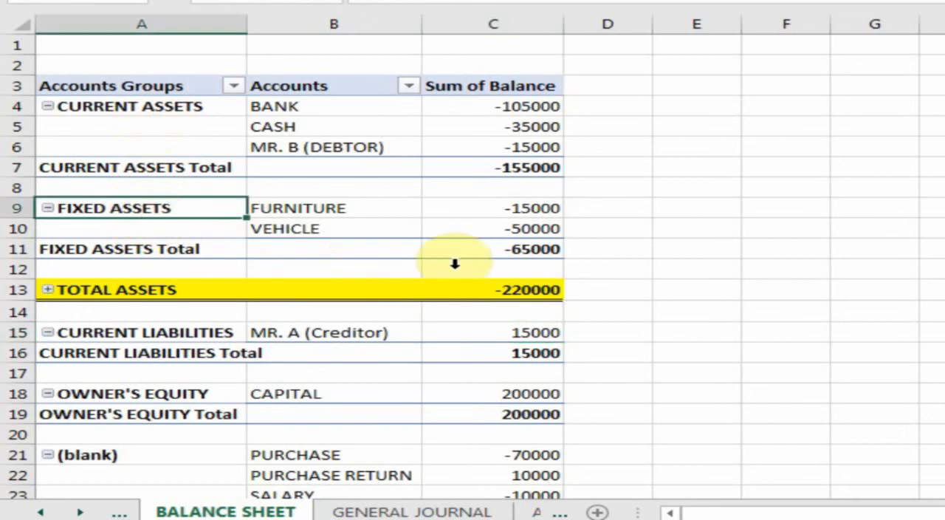
{"action": "left_click", "coordinate": [521, 291]}
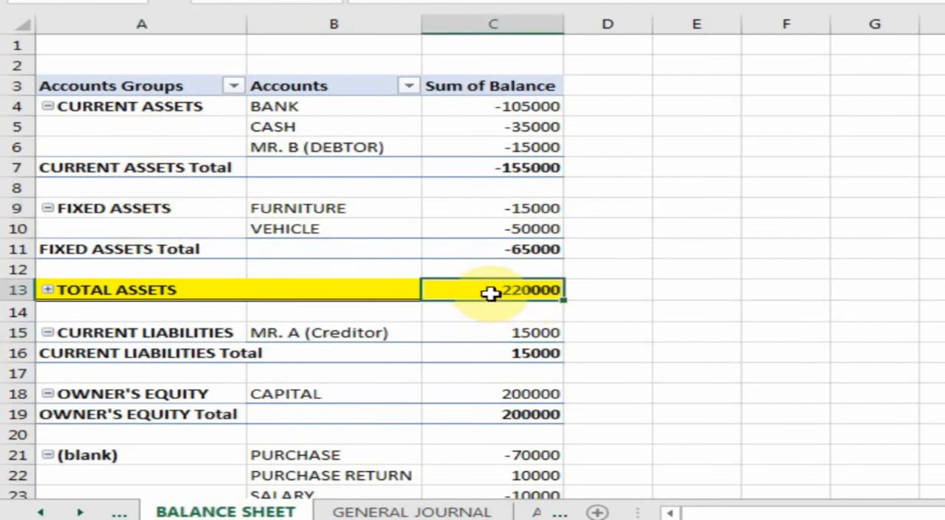
Step: Collapse the (blank) account group and rename it RETAIN EARNINGS
{"action": "scroll", "coordinate": [528, 340], "scroll_direction": "down", "scroll_amount": 2}
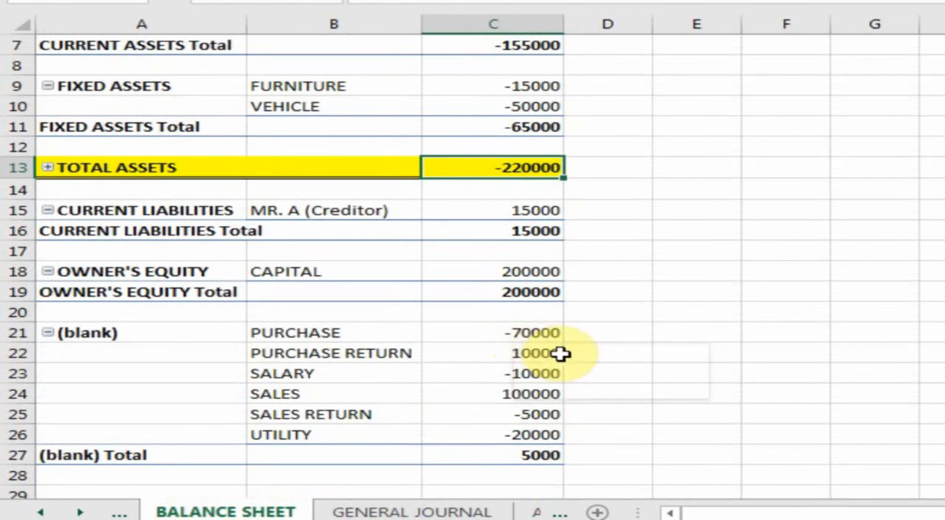
{"action": "left_click", "coordinate": [47, 334]}
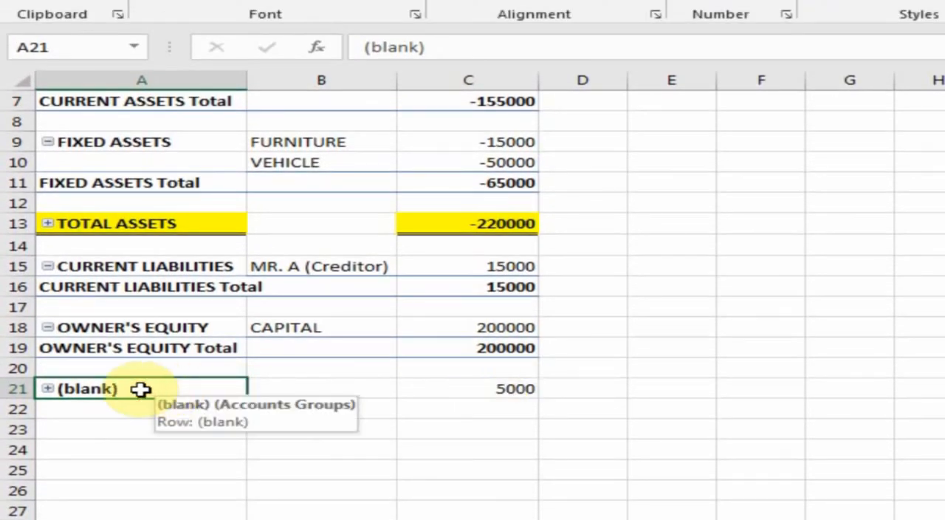
{"action": "left_click", "coordinate": [449, 46]}
{"action": "left_click_drag", "start_coordinate": [449, 46], "coordinate": [269, 39]}
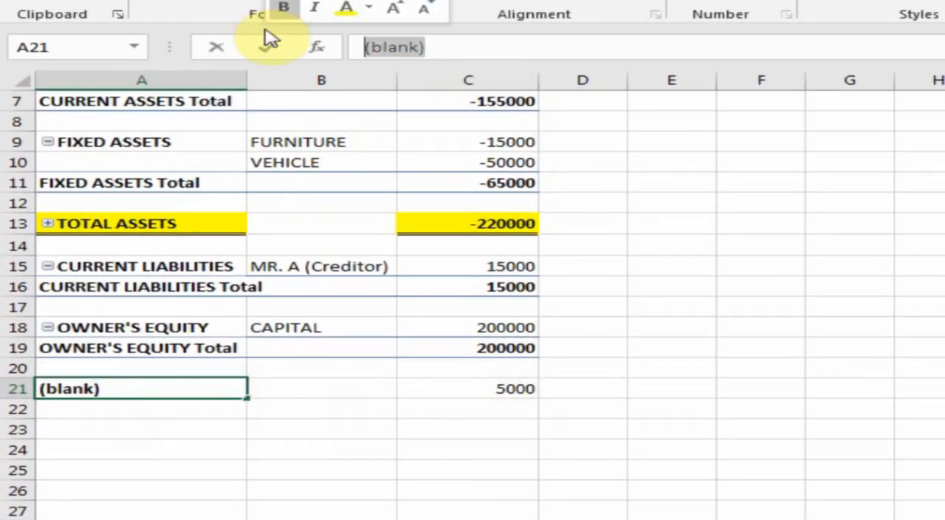
{"action": "type", "text": "RE"}
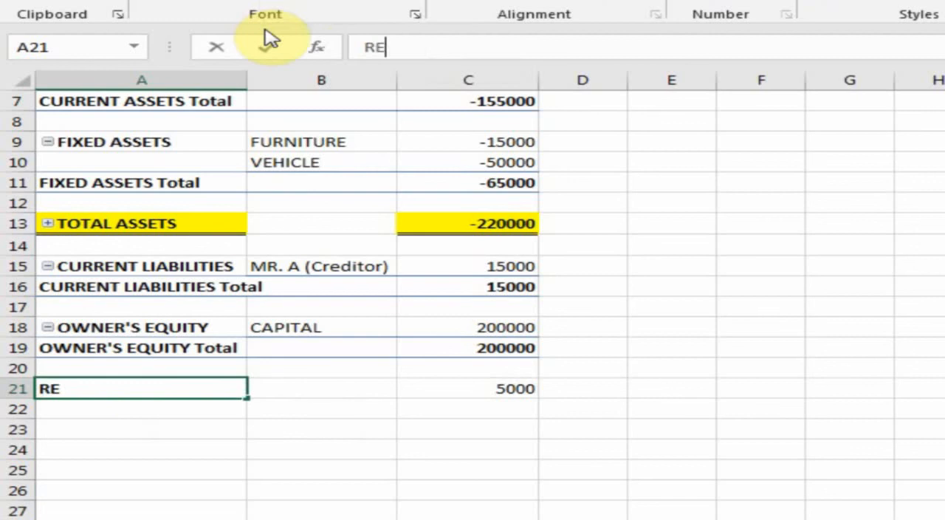
{"action": "type", "text": "TAIN E"}
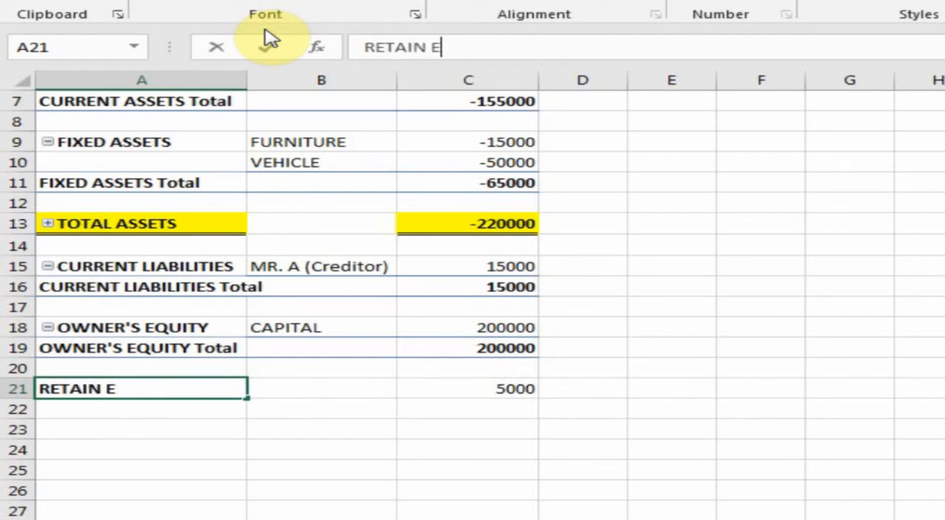
{"action": "type", "text": "ARNINGS"}
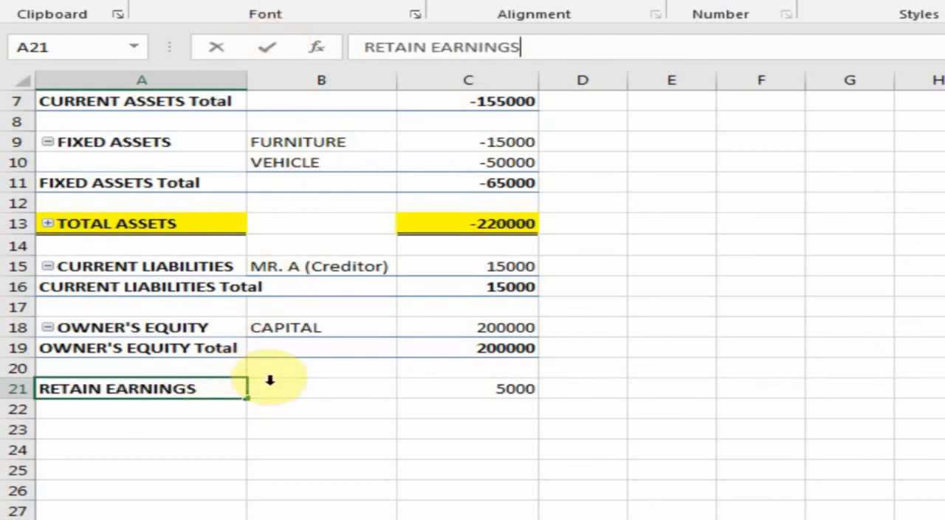
Step: Start a new calculated item in the Accounts Groups field and name it TOTAL LIABILITIES + TOTAL EQUITY
{"action": "left_click", "coordinate": [321, 392]}
{"action": "left_click", "coordinate": [191, 390]}
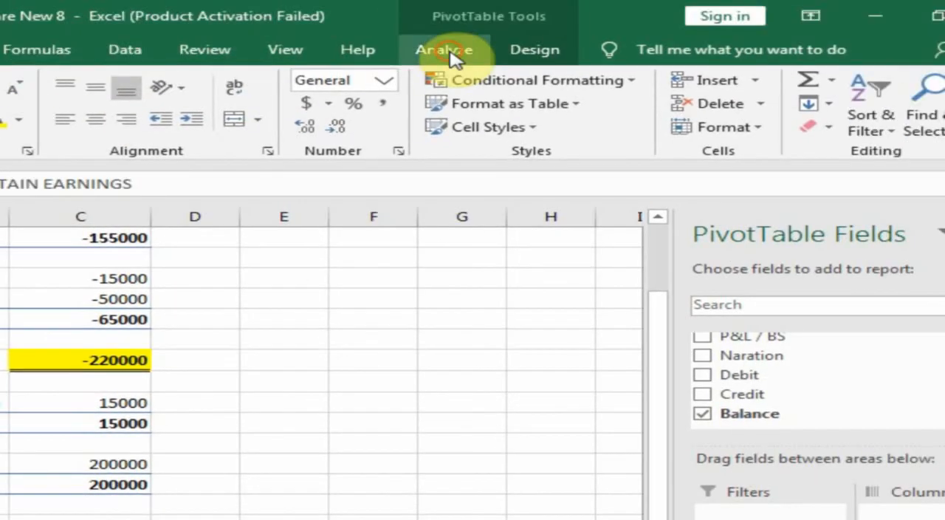
{"action": "left_click", "coordinate": [557, 20]}
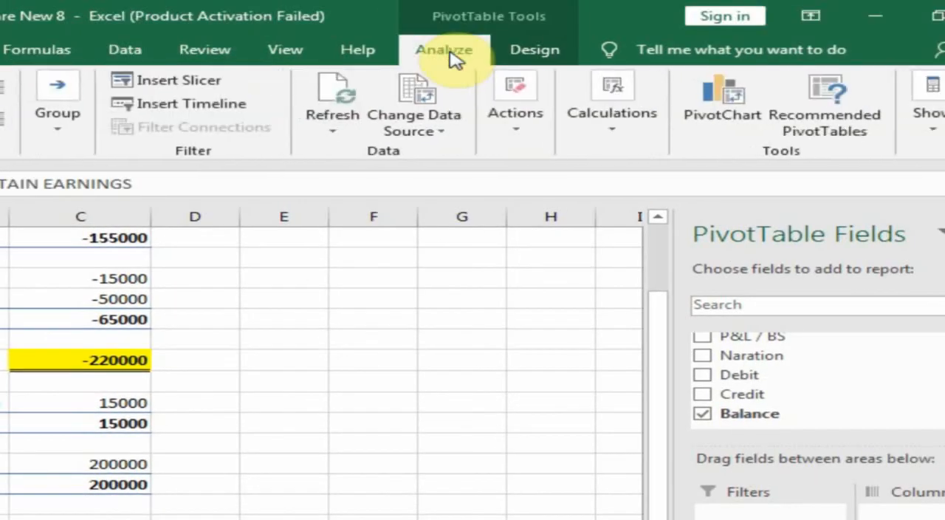
{"action": "left_click", "coordinate": [722, 90]}
{"action": "left_click", "coordinate": [598, 211]}
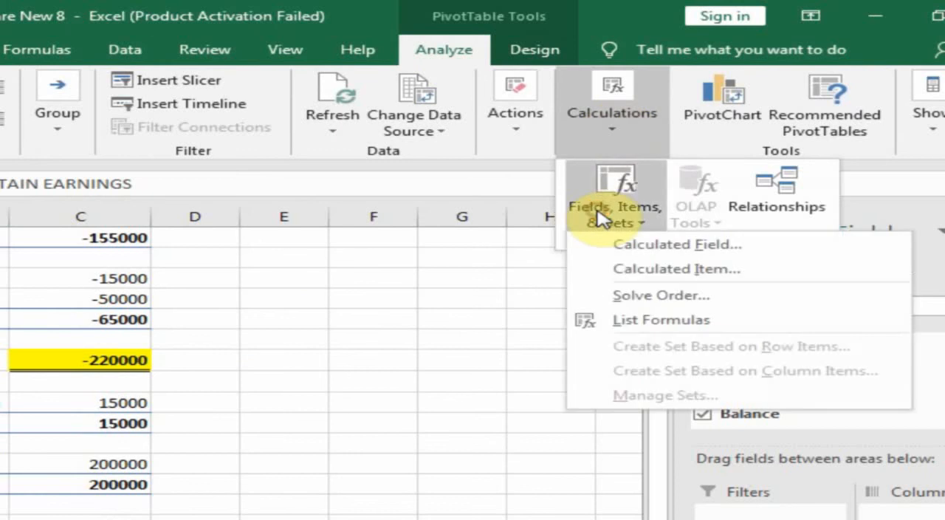
{"action": "left_click", "coordinate": [665, 275]}
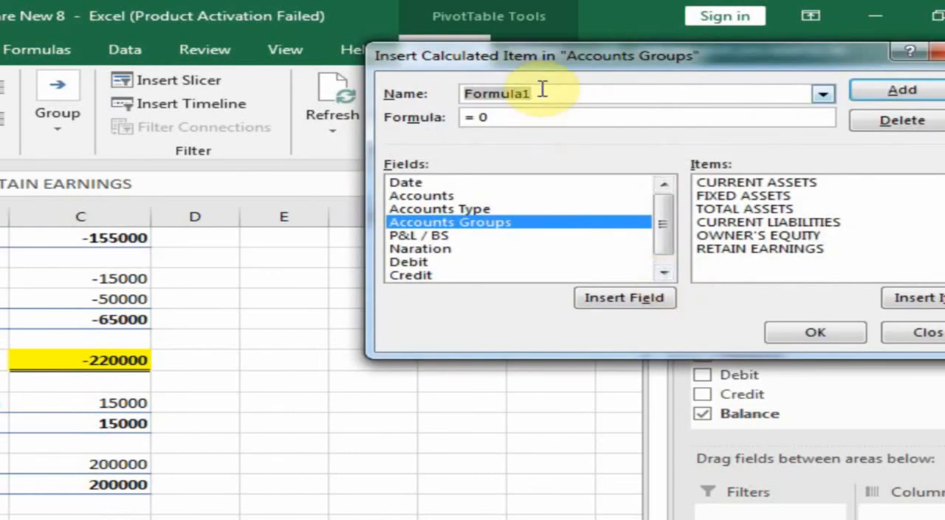
{"action": "type", "text": "T"}
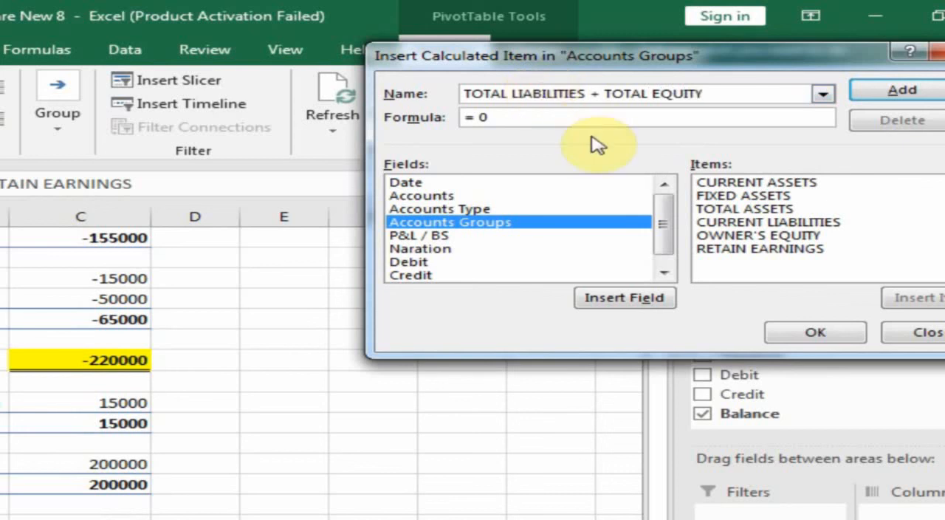
Step: Give the calculated item the formula = 'CURRENT LIABILITIES'+ 'OWNER''S EQUITY'+ 'RETAIN EARNINGS' and insert it into the balance sheet
{"action": "left_click", "coordinate": [481, 119]}
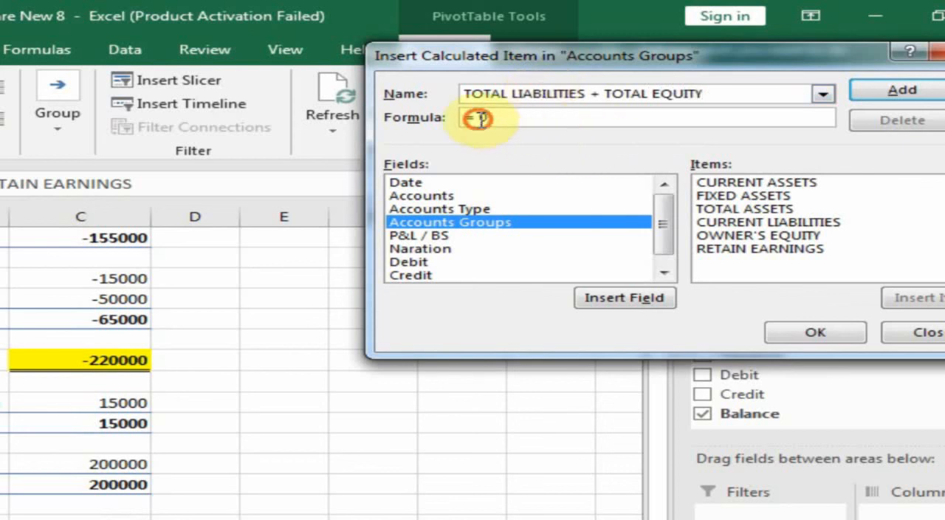
{"action": "left_click", "coordinate": [732, 223]}
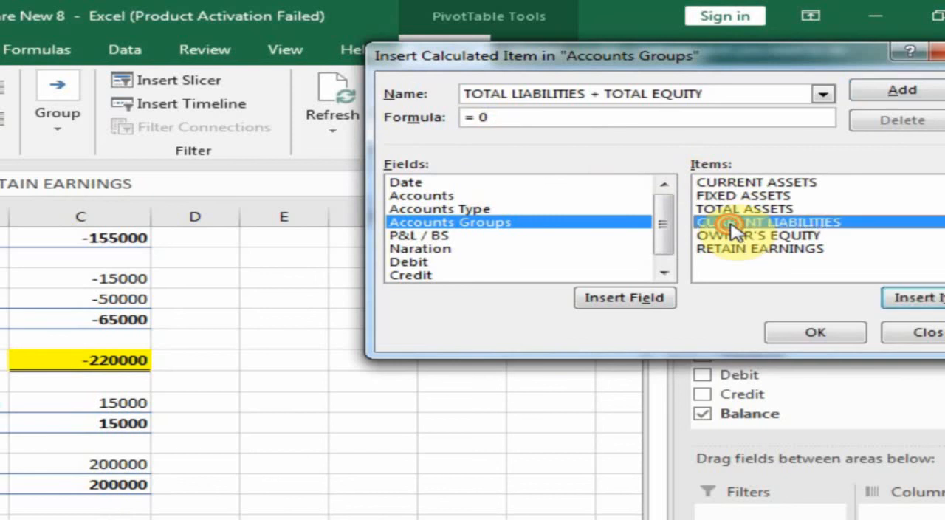
{"action": "double_click", "coordinate": [731, 223]}
{"action": "type", "text": "+"}
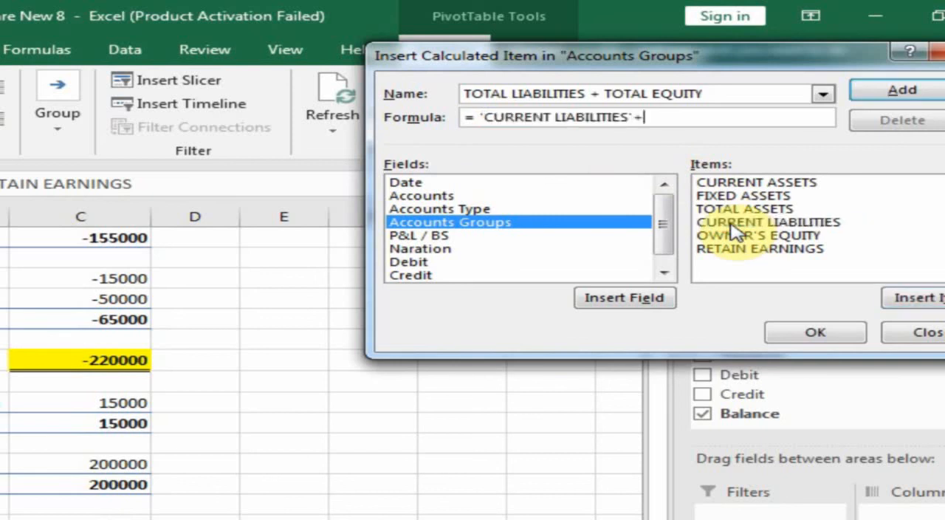
{"action": "double_click", "coordinate": [738, 236]}
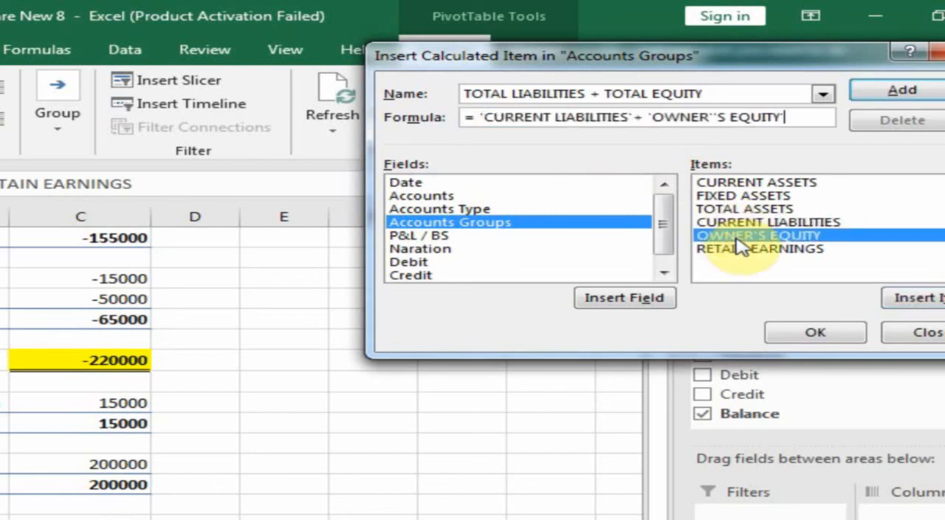
{"action": "type", "text": "+"}
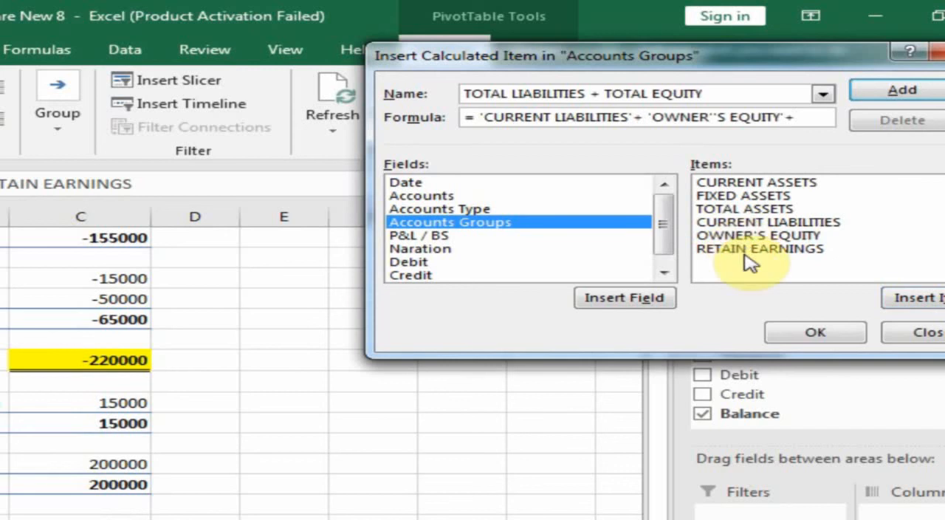
{"action": "left_click", "coordinate": [753, 253]}
{"action": "double_click", "coordinate": [750, 251]}
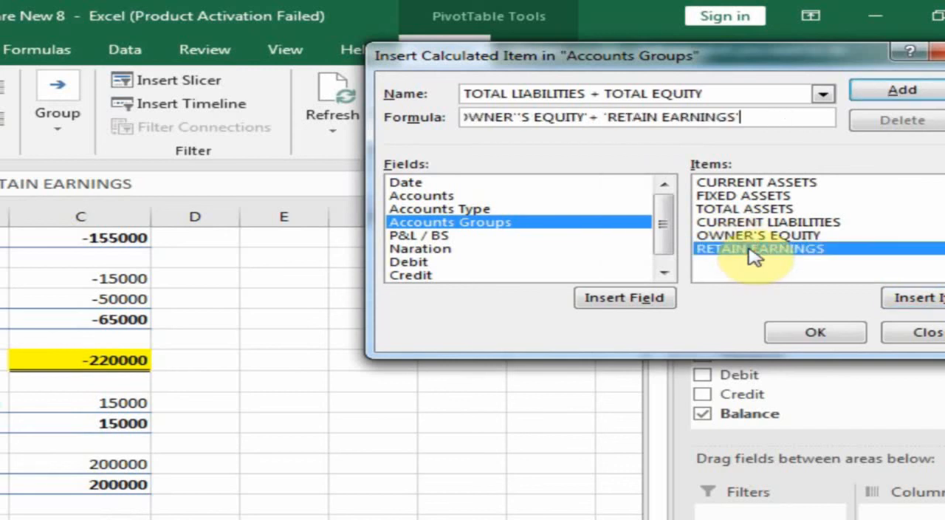
{"action": "left_click", "coordinate": [815, 333]}
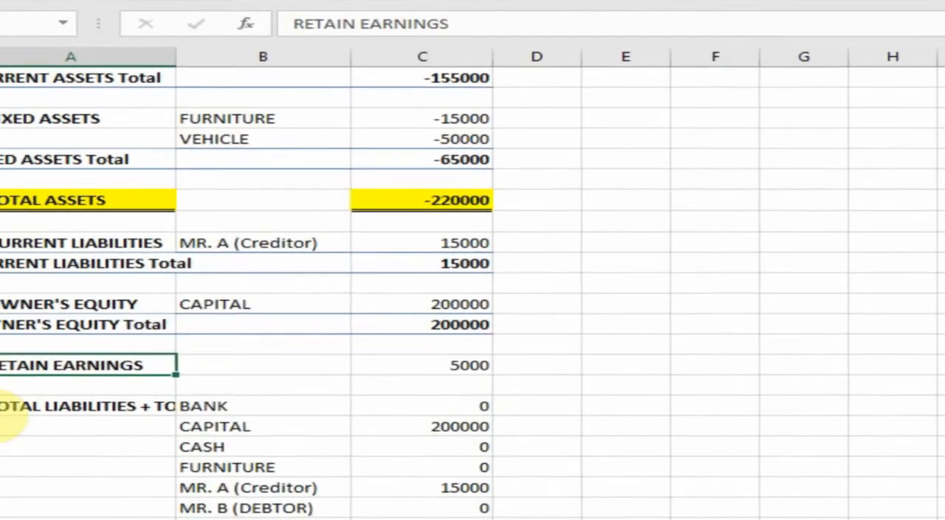
Step: Collapse the TOTAL LIABILITIES + TOTAL EQUITY group and widen column A so its label fits
{"action": "left_click", "coordinate": [48, 370]}
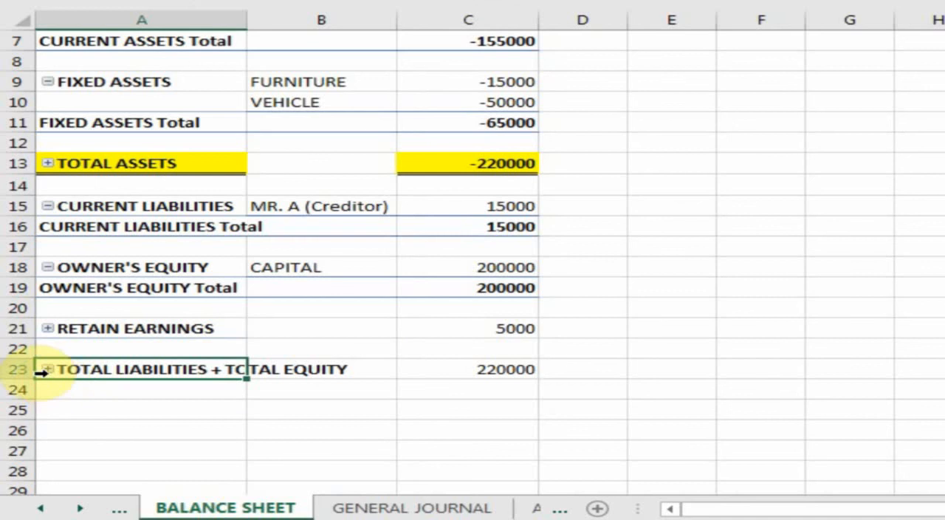
{"action": "left_click_drag", "start_coordinate": [248, 25], "coordinate": [334, 29]}
{"action": "left_click", "coordinate": [338, 29]}
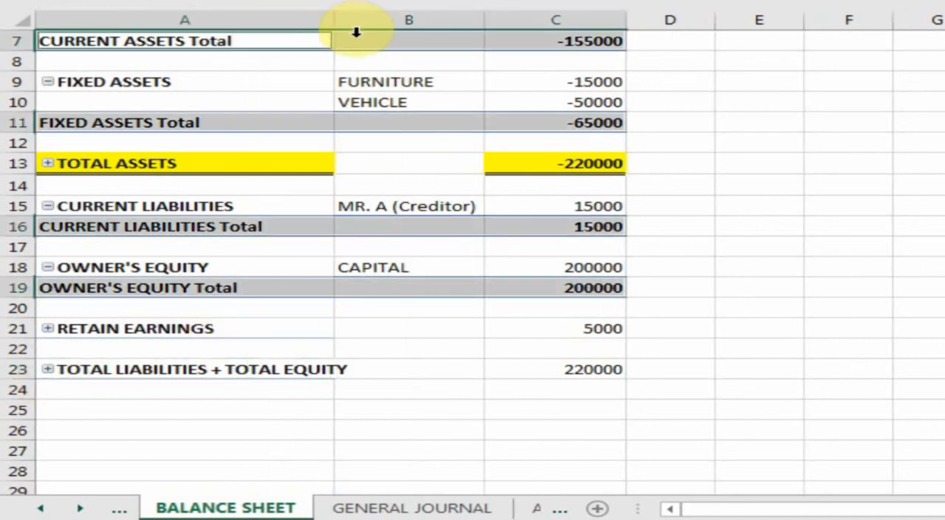
{"action": "left_click_drag", "start_coordinate": [339, 27], "coordinate": [361, 29]}
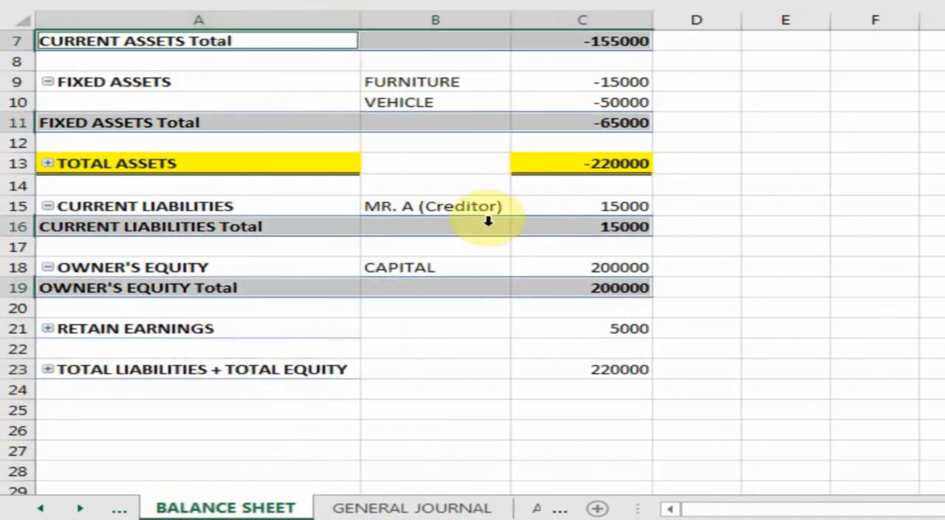
Step: Format the TOTAL LIABILITIES + TOTAL EQUITY row across A23:C23 in bold with yellow fill and a double bottom border
{"action": "left_click", "coordinate": [435, 370]}
{"action": "left_click_drag", "start_coordinate": [300, 376], "coordinate": [591, 369]}
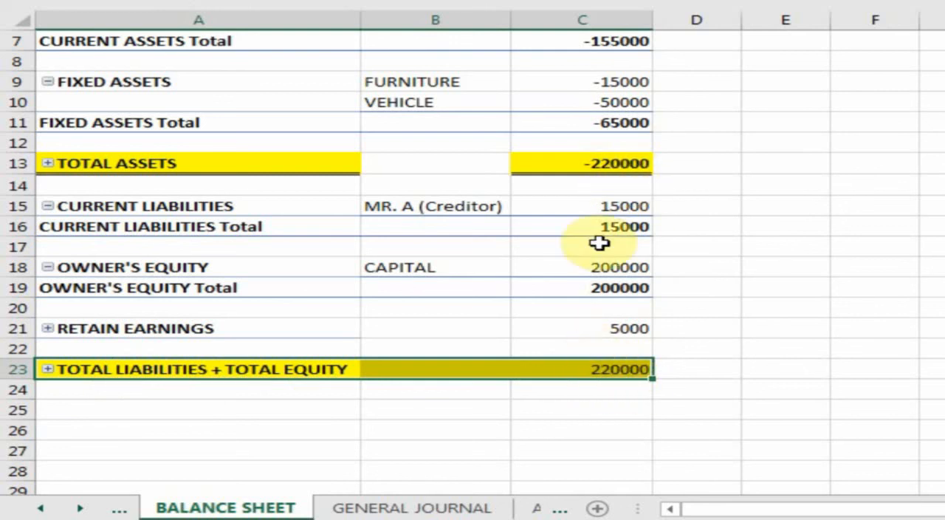
{"action": "left_click_drag", "start_coordinate": [279, 369], "coordinate": [591, 384]}
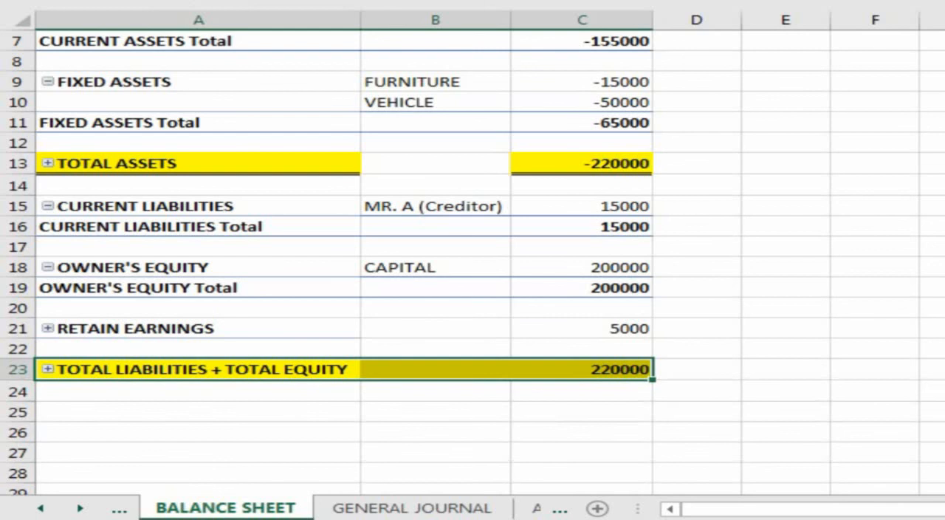
{"action": "left_click", "coordinate": [586, 323]}
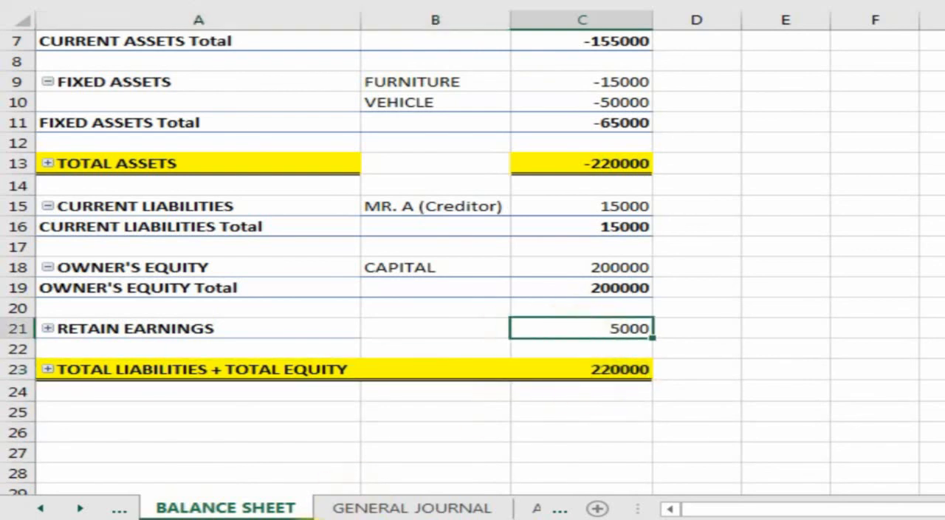
Step: Review the balance sheet, and check in the general journal how the Balance column is calculated from Debit and Credit for the first entries
{"action": "scroll", "coordinate": [392, 340], "scroll_direction": "up", "scroll_amount": 2}
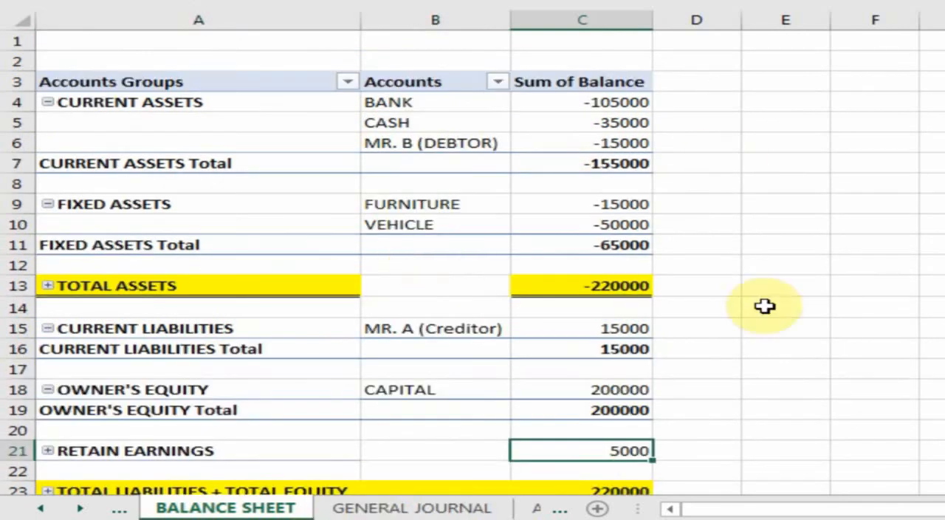
{"action": "scroll", "coordinate": [517, 369], "scroll_direction": "down", "scroll_amount": 1}
{"action": "left_click", "coordinate": [461, 507]}
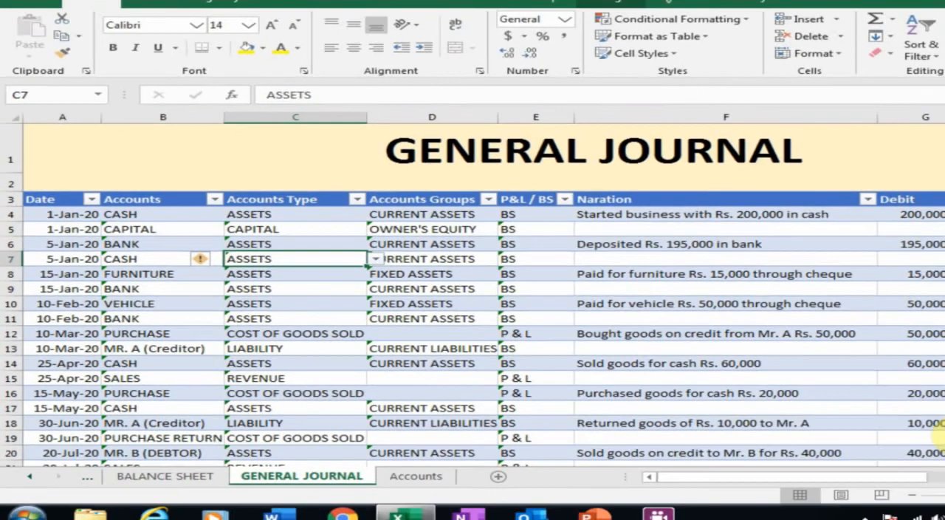
{"action": "scroll", "coordinate": [920, 413], "scroll_direction": "right", "scroll_amount": 3}
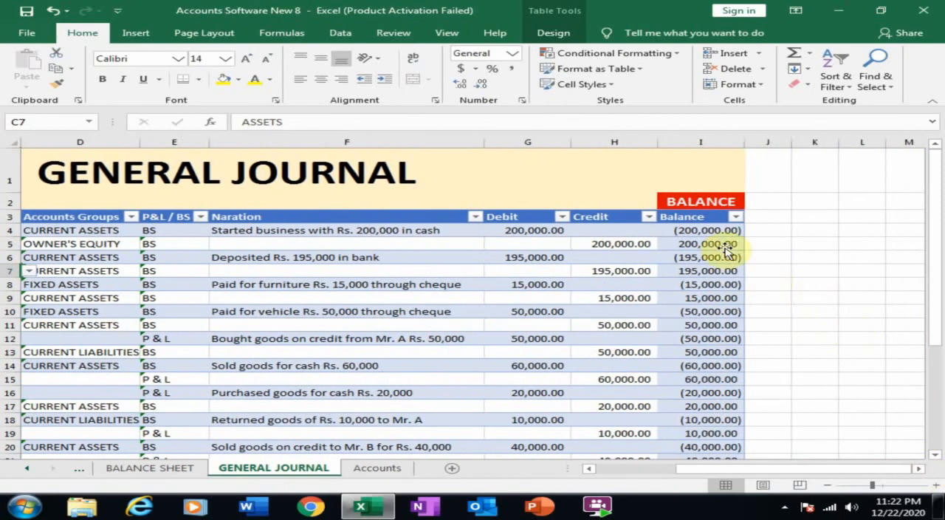
{"action": "left_click", "coordinate": [704, 235]}
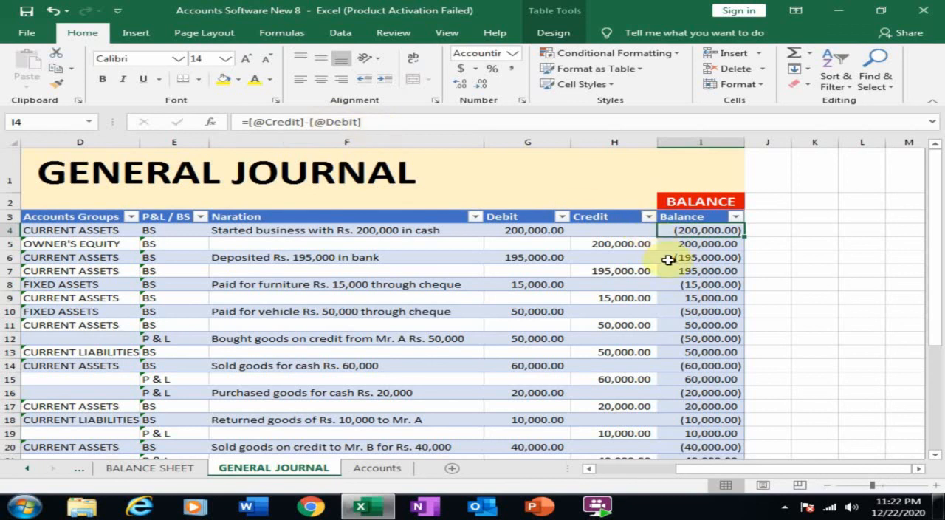
{"action": "left_click", "coordinate": [535, 230]}
{"action": "left_click", "coordinate": [676, 231]}
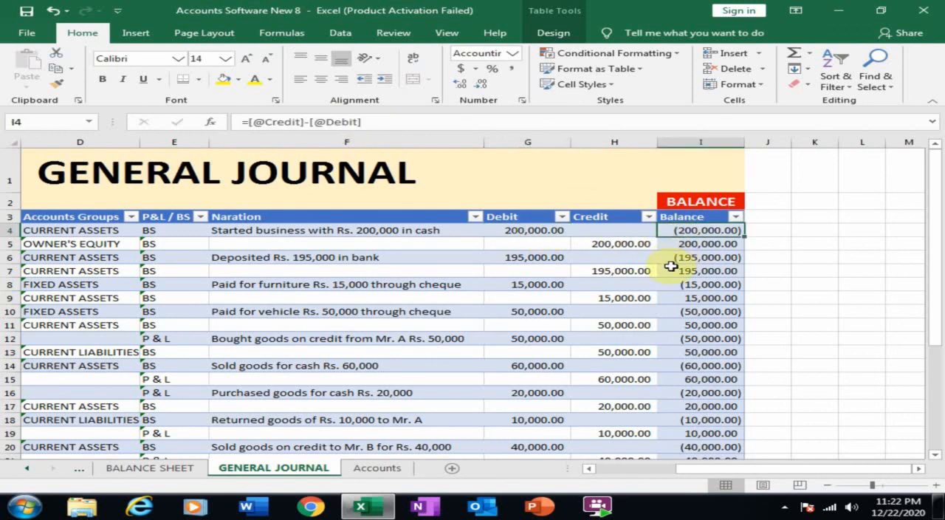
{"action": "left_click", "coordinate": [700, 245]}
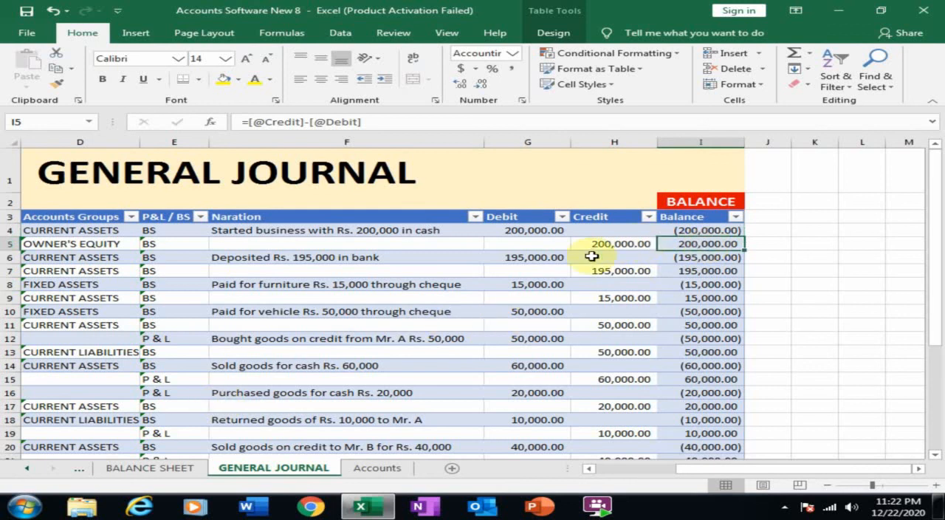
Step: Review the trial balance, the income statement and the balance sheet in turn
{"action": "left_click", "coordinate": [26, 468]}
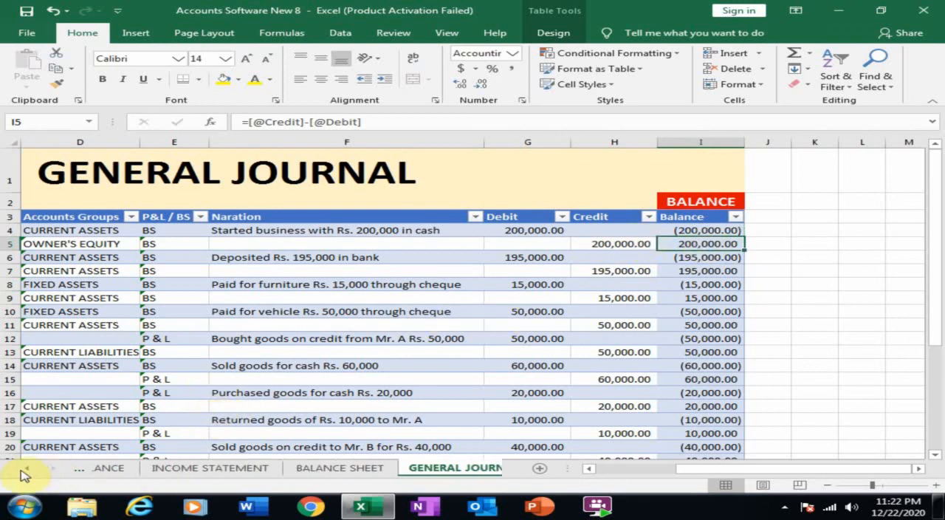
{"action": "left_click", "coordinate": [27, 467]}
{"action": "left_click", "coordinate": [151, 468]}
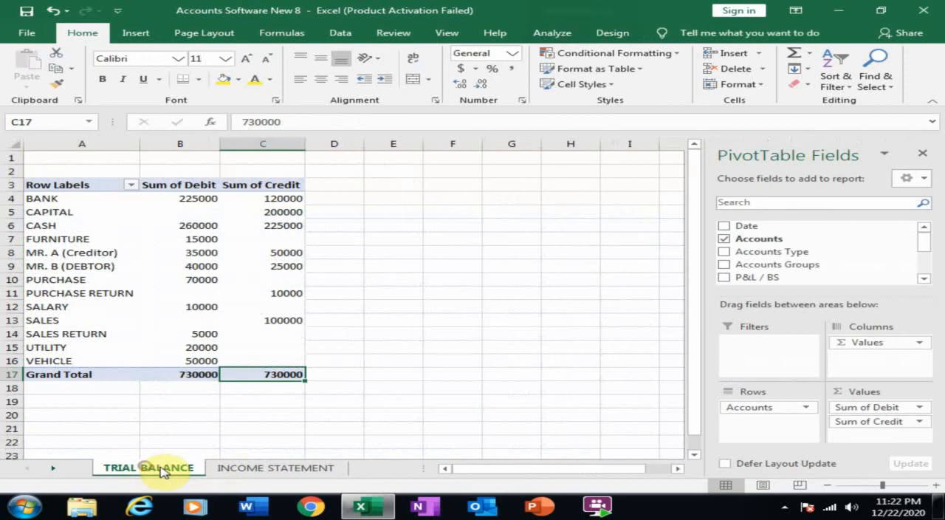
{"action": "left_click", "coordinate": [283, 468]}
{"action": "left_click", "coordinate": [54, 468]}
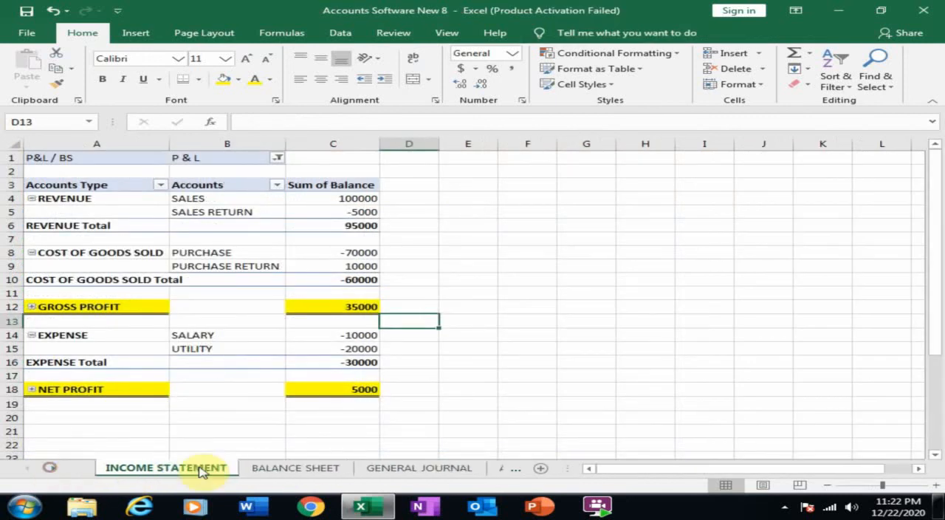
{"action": "left_click", "coordinate": [280, 468]}
{"action": "scroll", "coordinate": [477, 310], "scroll_direction": "up", "scroll_amount": 1}
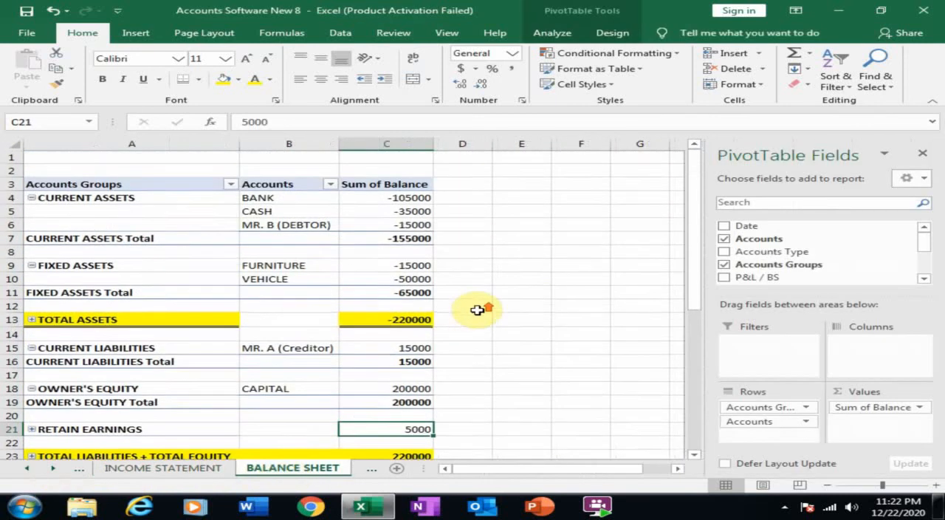